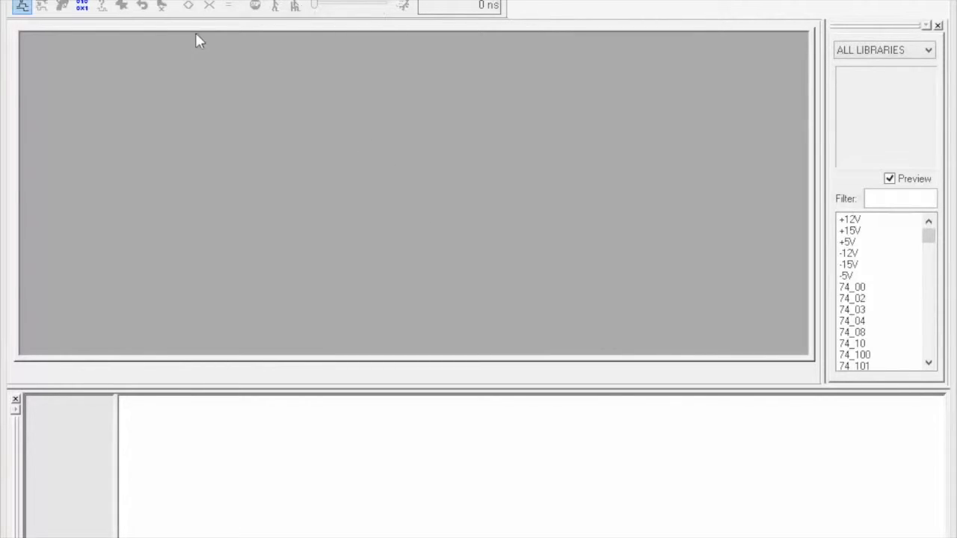
- Open the recent circuit file Part 1 from the Desktop and stop its running simulation
{"action": "left_click", "coordinate": [20, 0]}
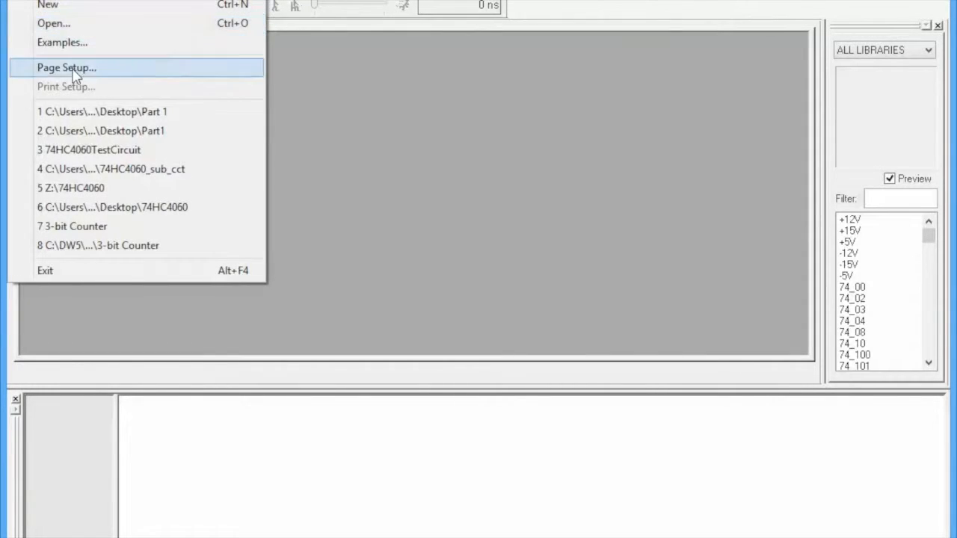
{"action": "left_click", "coordinate": [88, 113]}
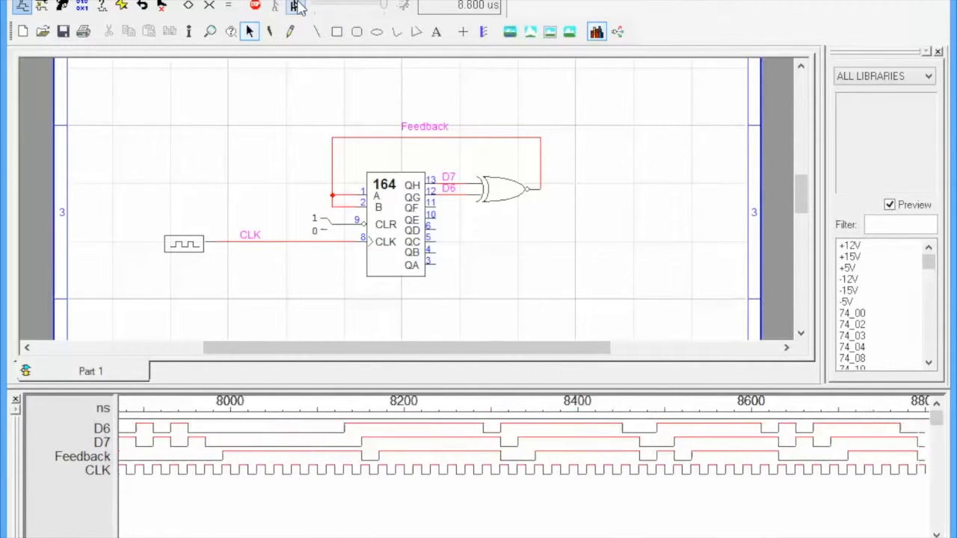
{"action": "left_click", "coordinate": [297, 6]}
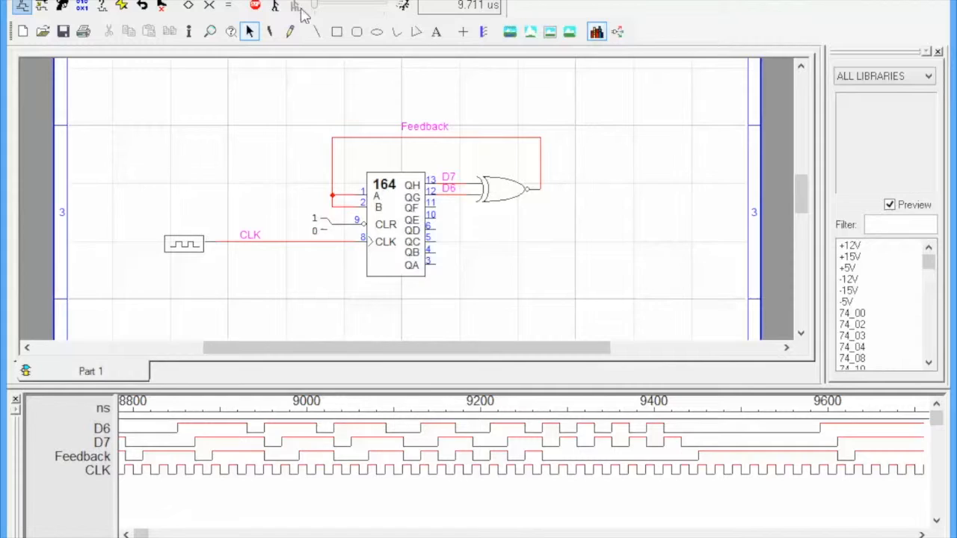
- Delete the entire Feedback wire and undo that deletion
{"action": "left_click", "coordinate": [370, 138]}
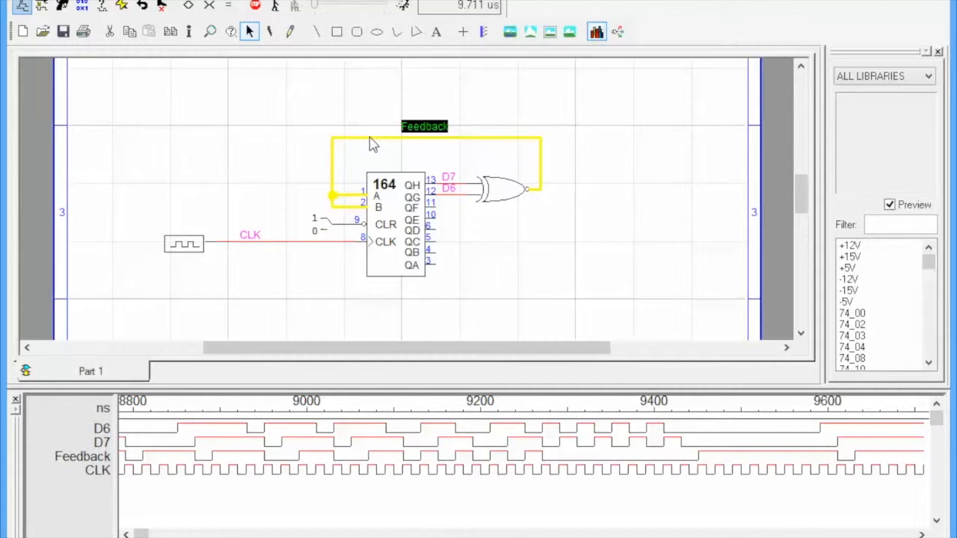
{"action": "key", "text": "Delete"}
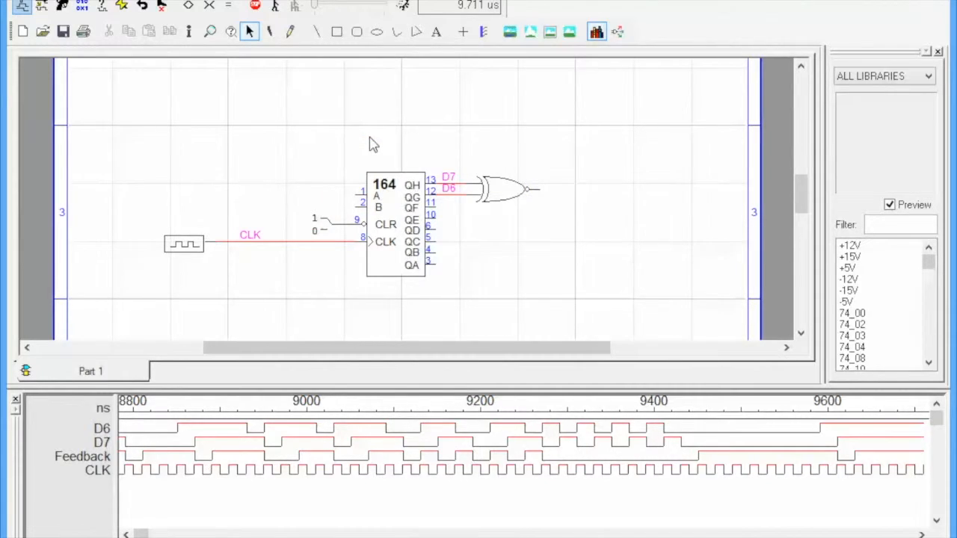
{"action": "key", "text": "ctrl+z"}
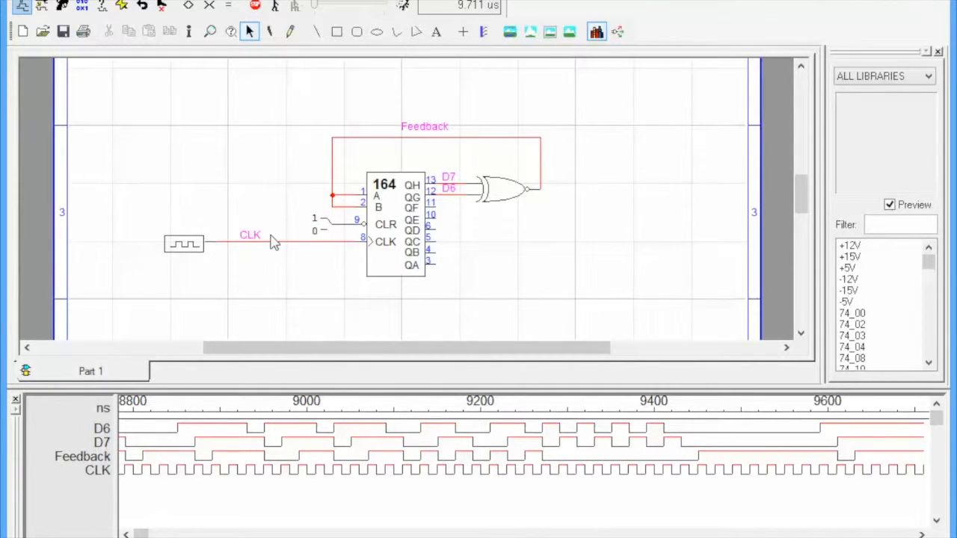
- Delete the clock source driving the CLK wire and undo that deletion
{"action": "left_click", "coordinate": [191, 246]}
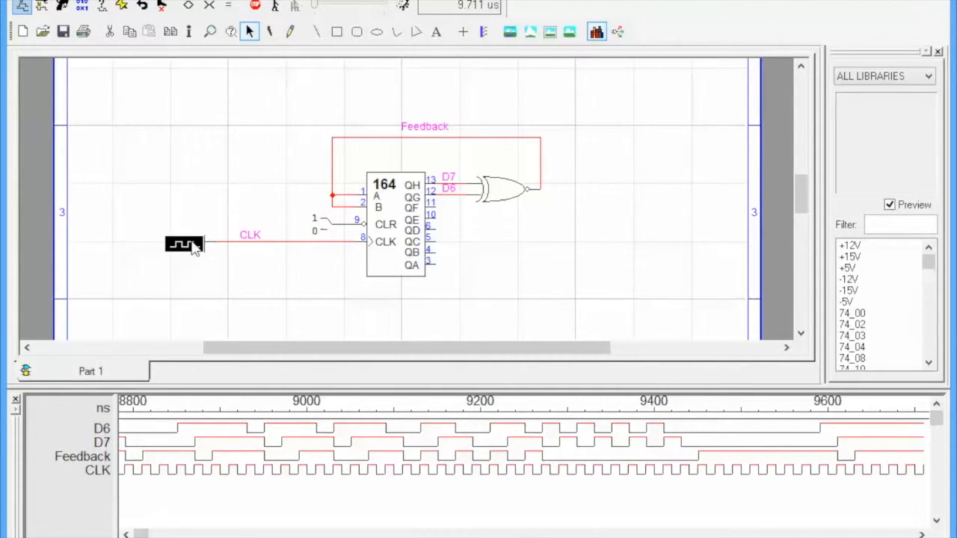
{"action": "key", "text": "Delete"}
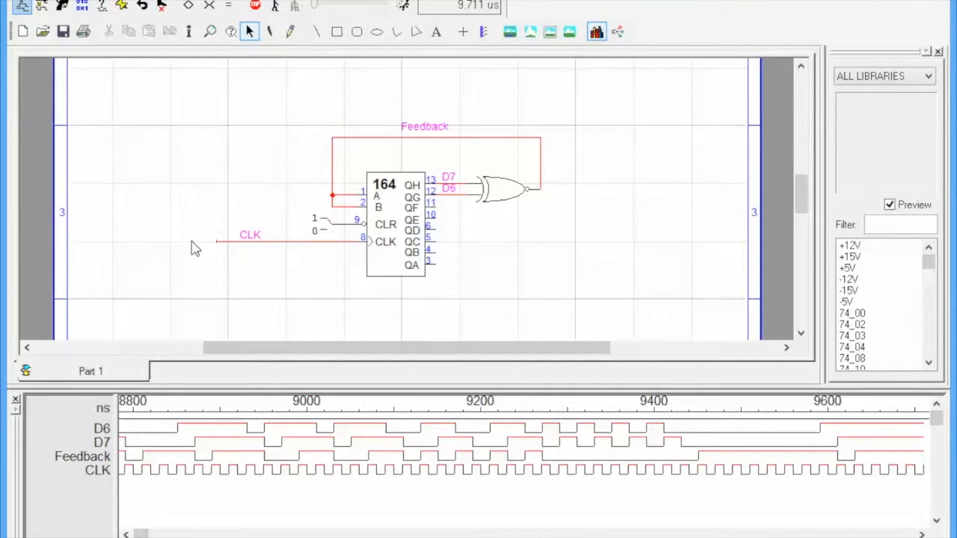
{"action": "key", "text": "ctrl+z"}
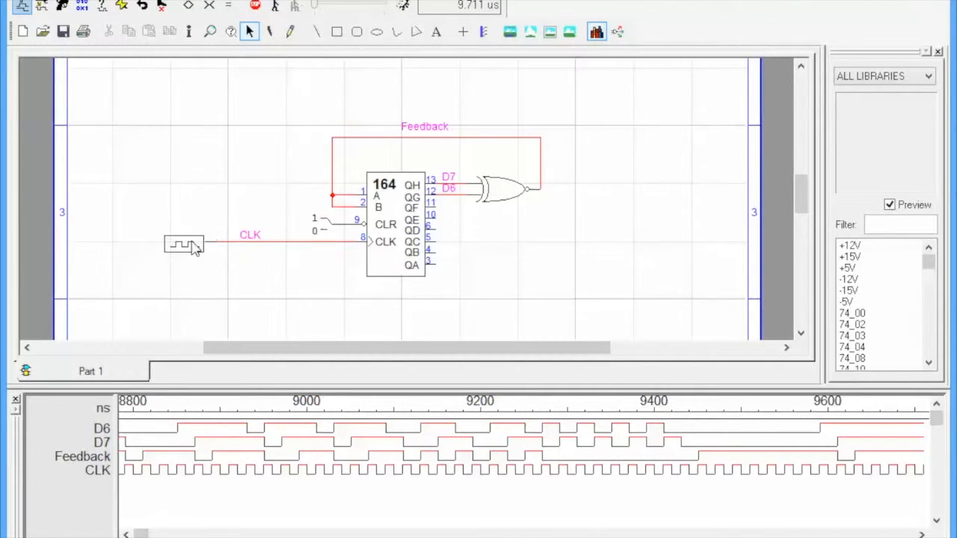
- Remove only the horizontal segment of the Feedback wire above the 164 chip with the Zap tool
{"action": "left_click", "coordinate": [270, 35]}
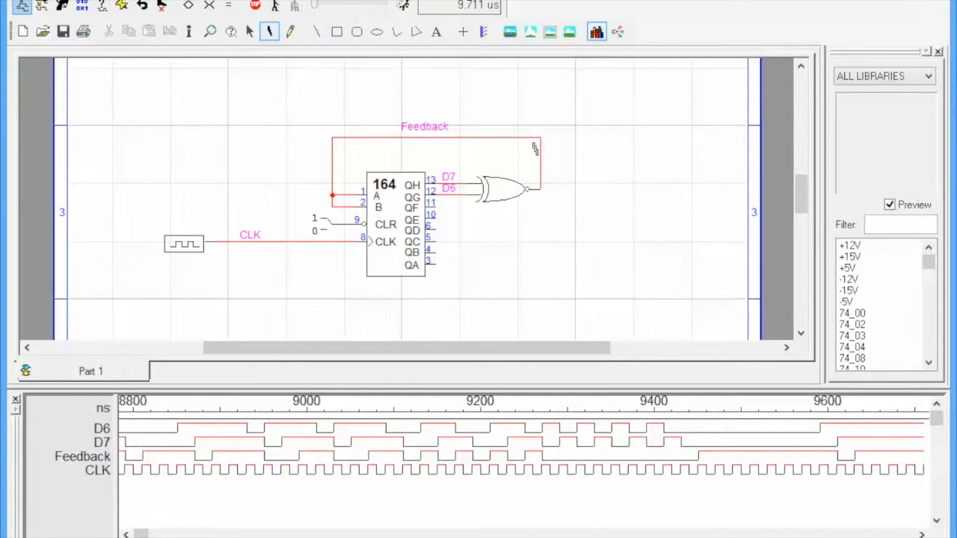
{"action": "left_click", "coordinate": [536, 155]}
{"action": "key", "text": "ctrl+z"}
{"action": "left_click", "coordinate": [486, 136]}
{"action": "key", "text": "Delete"}
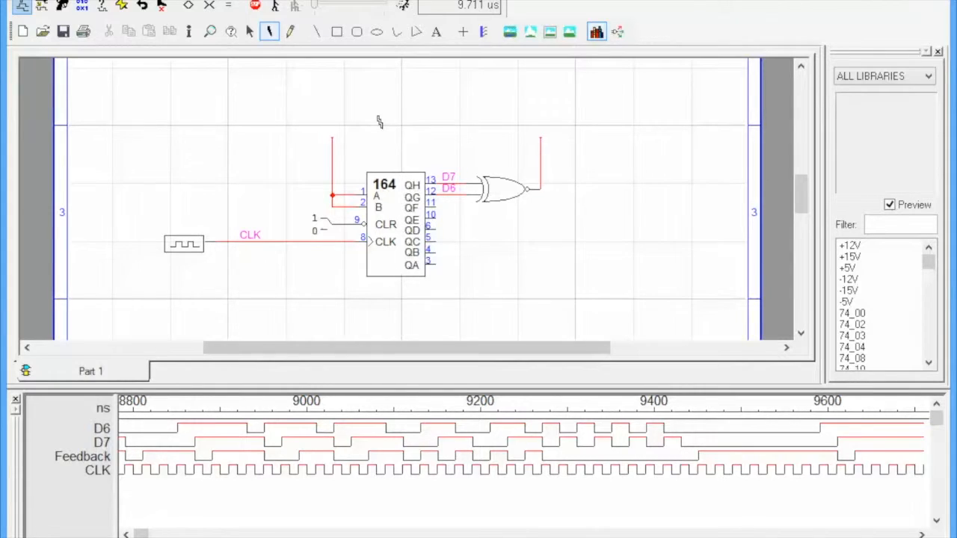
{"action": "key", "text": "Escape"}
- Check the names of the two disconnected wire stubs, at the 164's A/B inputs and at the XNOR gate's output
{"action": "left_click", "coordinate": [333, 152]}
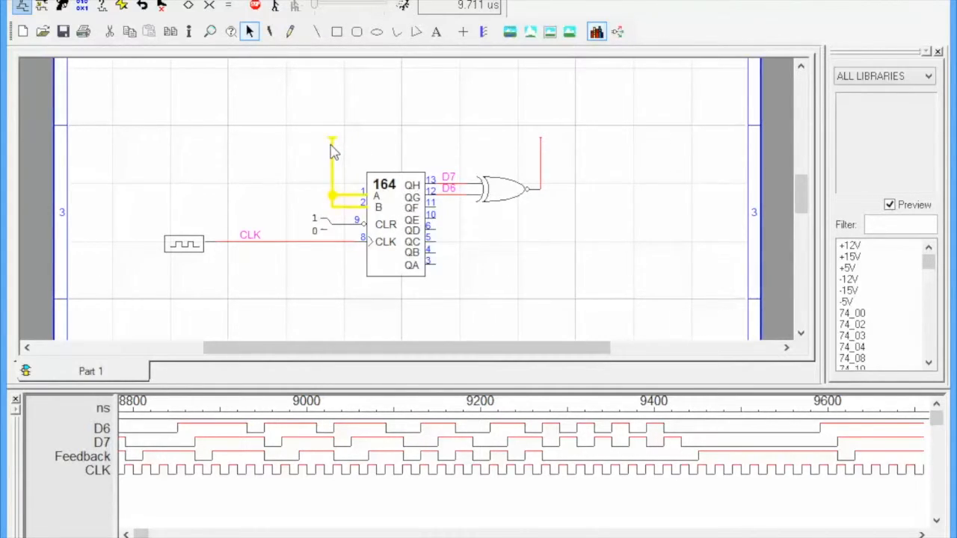
{"action": "right_click", "coordinate": [333, 146]}
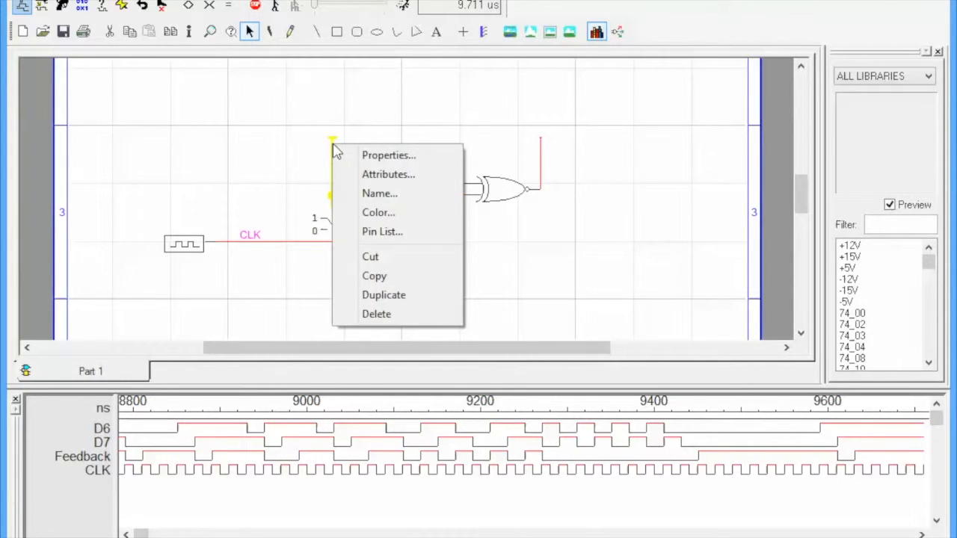
{"action": "left_click", "coordinate": [379, 195]}
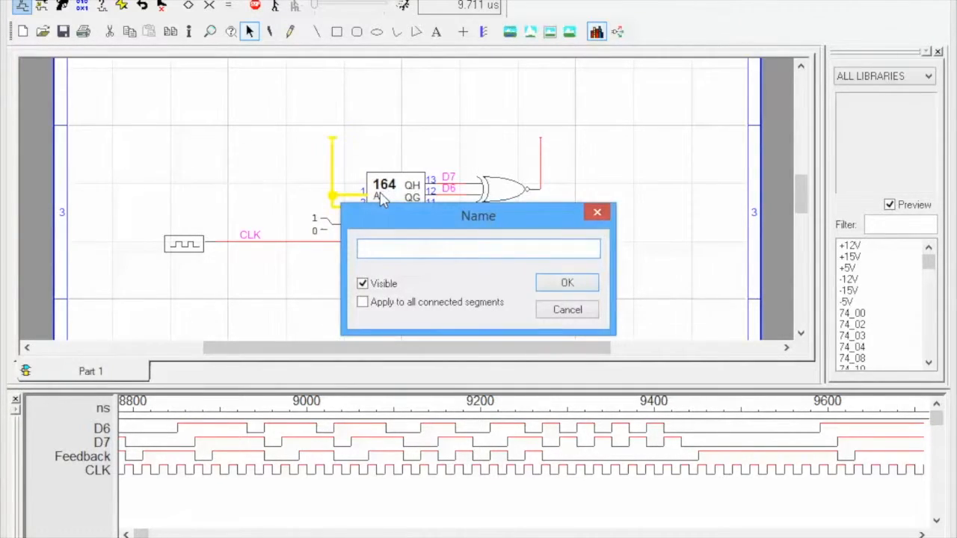
{"action": "left_click", "coordinate": [573, 311]}
{"action": "left_click", "coordinate": [541, 157]}
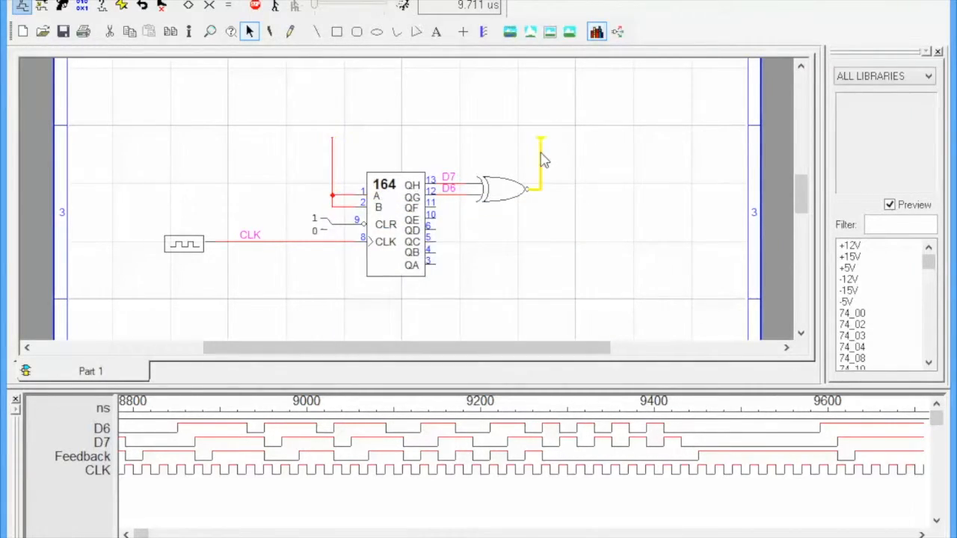
{"action": "right_click", "coordinate": [541, 156]}
{"action": "left_click", "coordinate": [587, 200]}
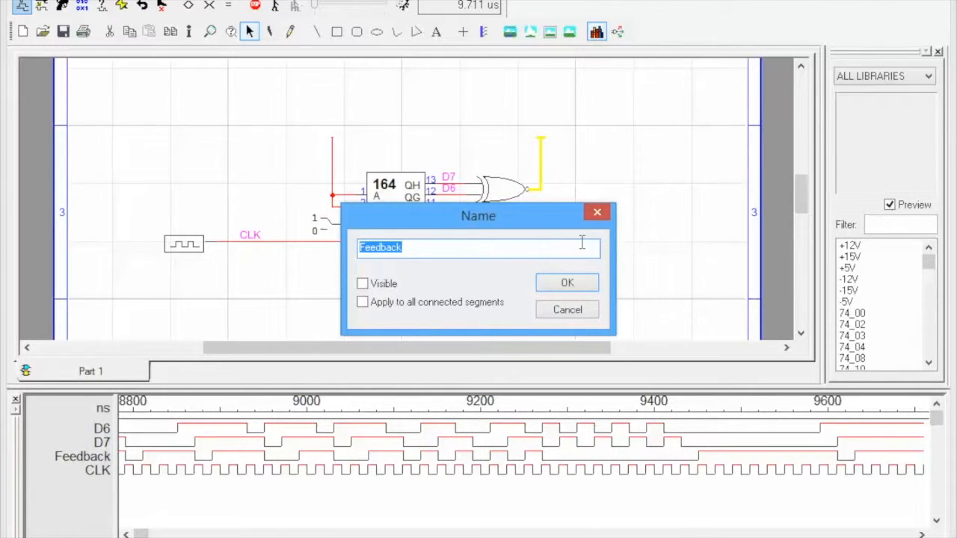
{"action": "left_click", "coordinate": [574, 310]}
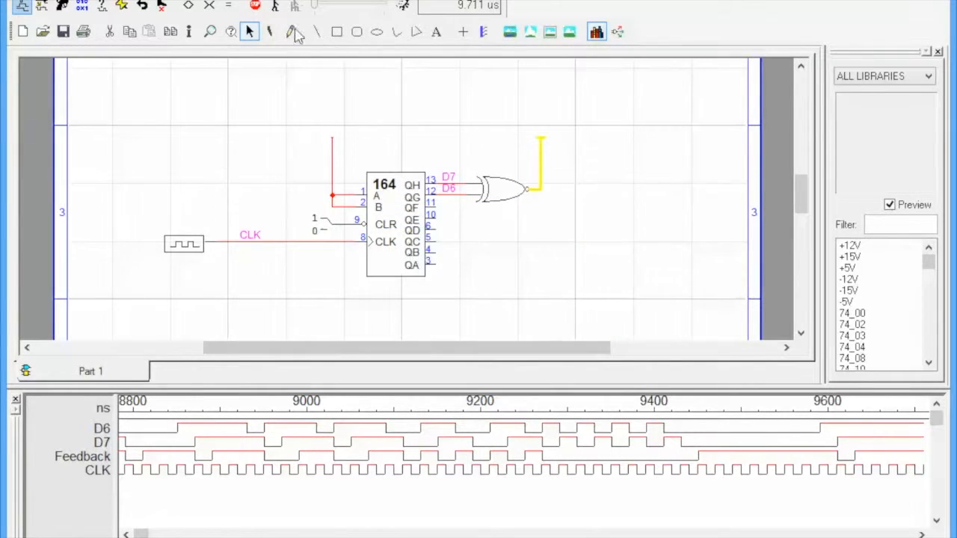
- Remove the clock source with the Zap tool and undo the removal
{"action": "left_click", "coordinate": [271, 31]}
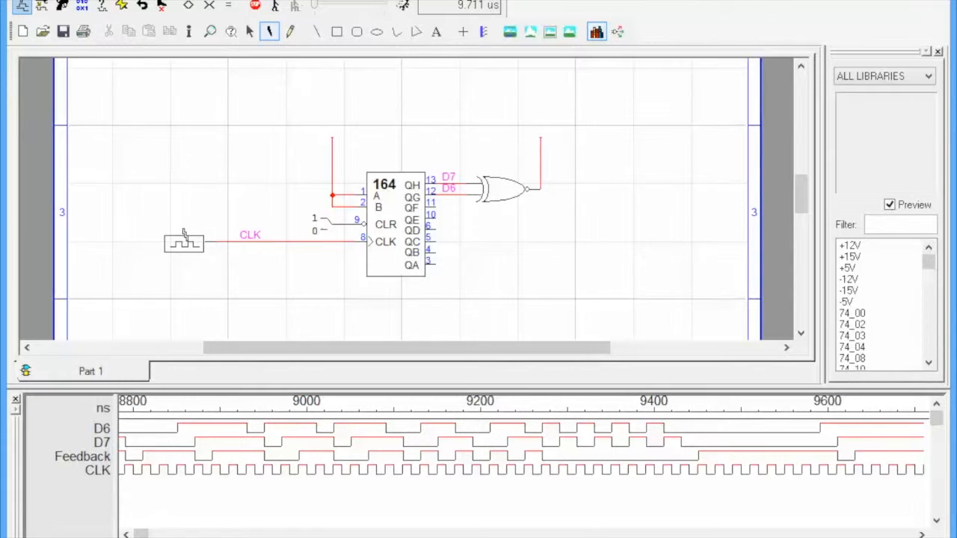
{"action": "left_click", "coordinate": [178, 237]}
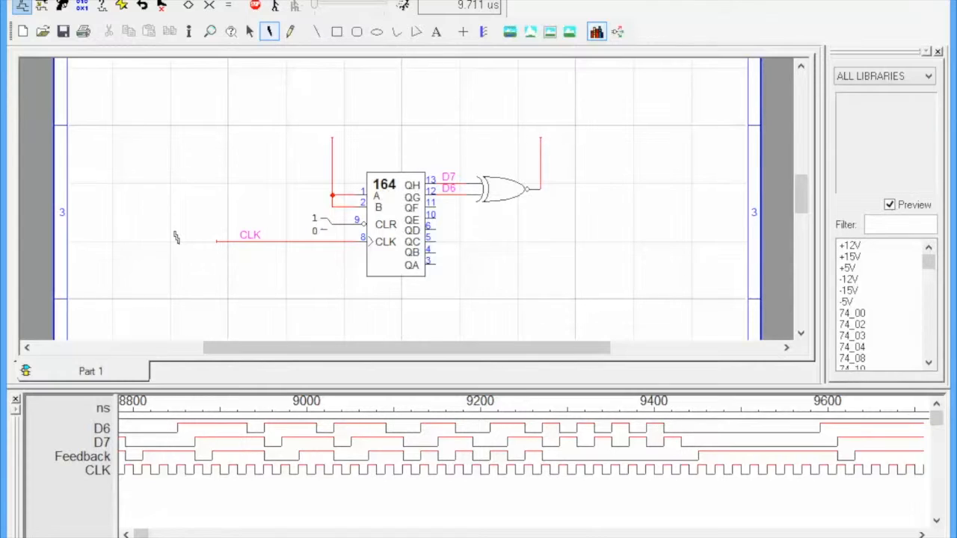
{"action": "key", "text": "ctrl+z"}
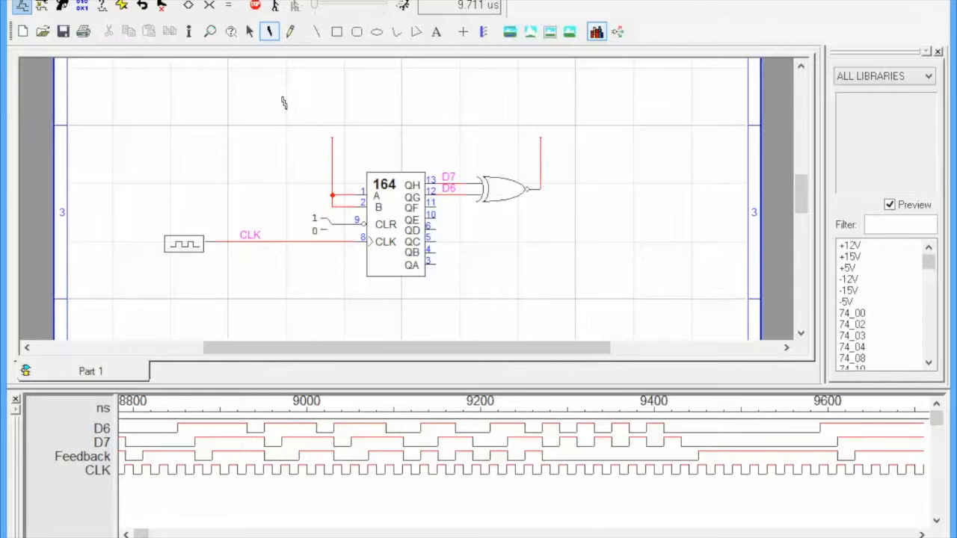
{"action": "key", "text": "Escape"}
- Reconnect the 164's input stub to the XNOR output stub with a wire and make its name Feedback visible
{"action": "left_click_drag", "start_coordinate": [332, 138], "coordinate": [541, 140]}
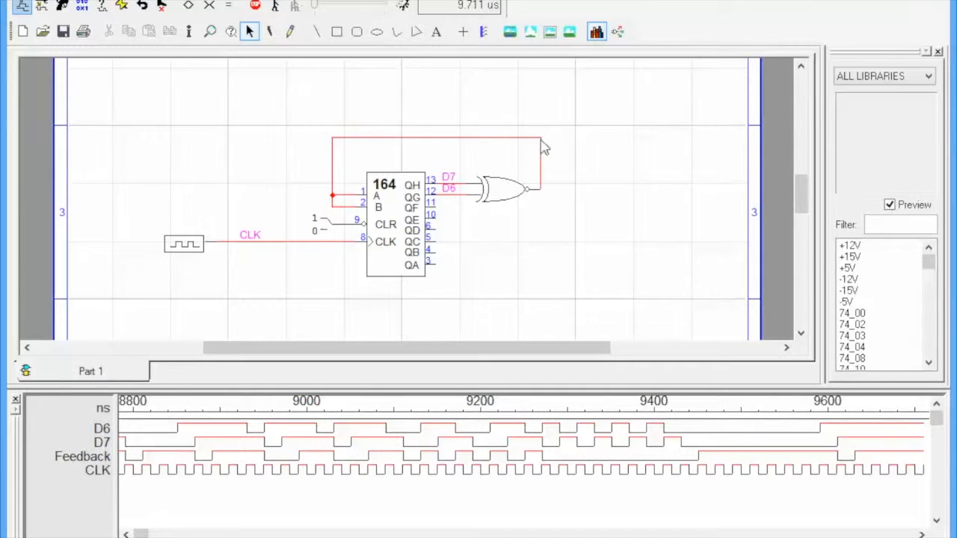
{"action": "right_click", "coordinate": [540, 142]}
{"action": "left_click", "coordinate": [572, 187]}
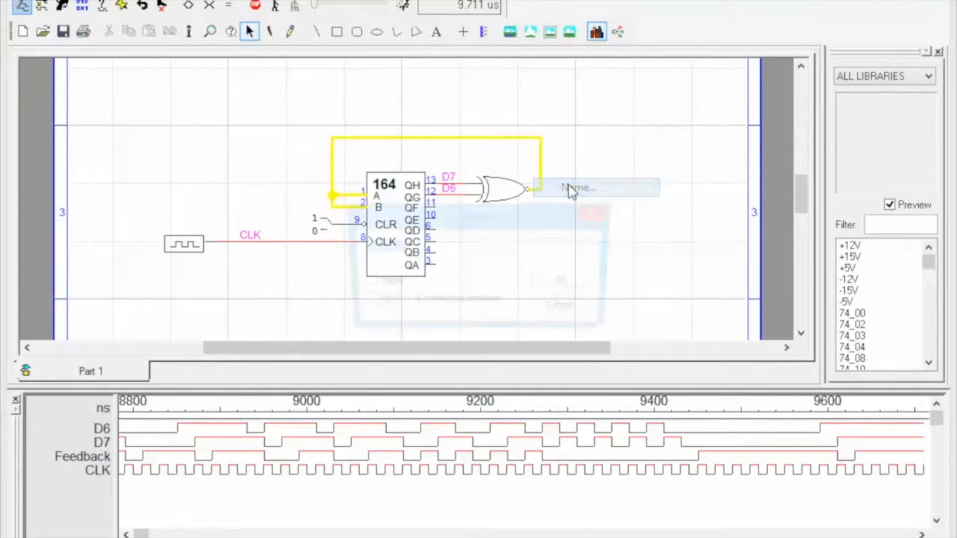
{"action": "left_click", "coordinate": [364, 284]}
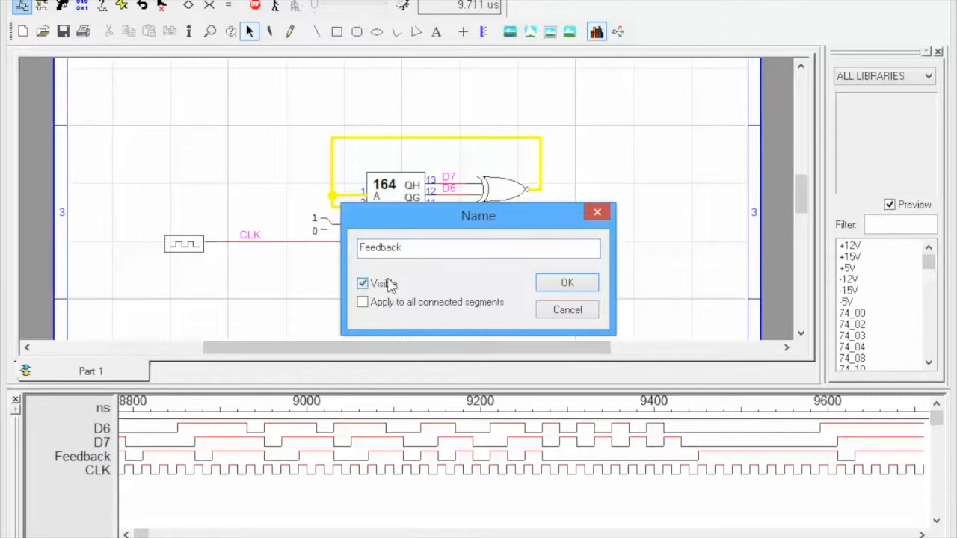
{"action": "left_click", "coordinate": [580, 284]}
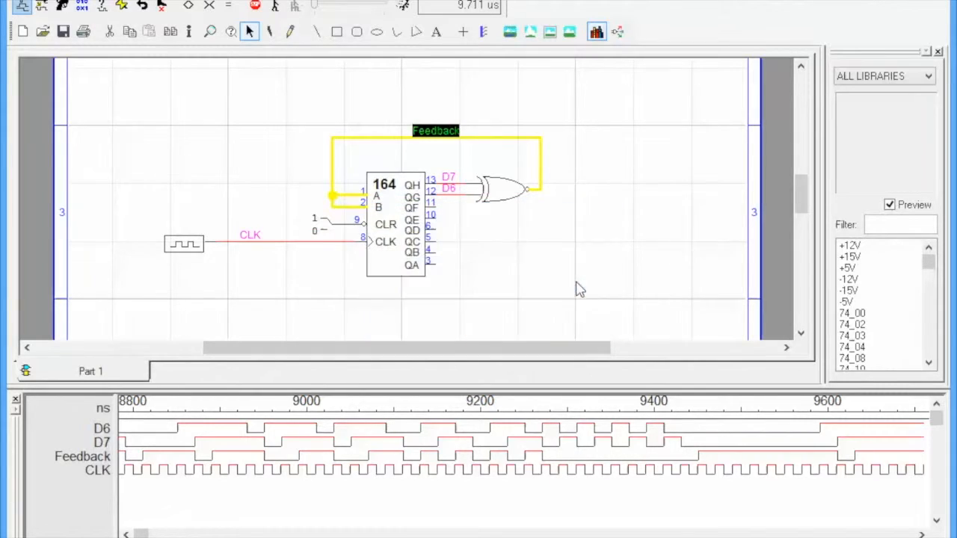
{"action": "left_click", "coordinate": [470, 102]}
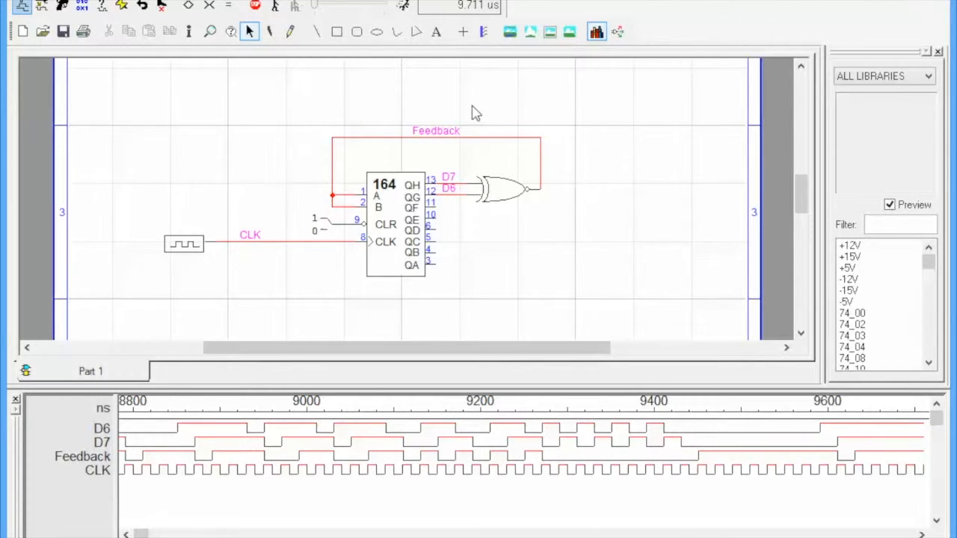
- Try rotating the XNOR gate left and right in place, and undo the rotations
{"action": "left_click", "coordinate": [505, 192]}
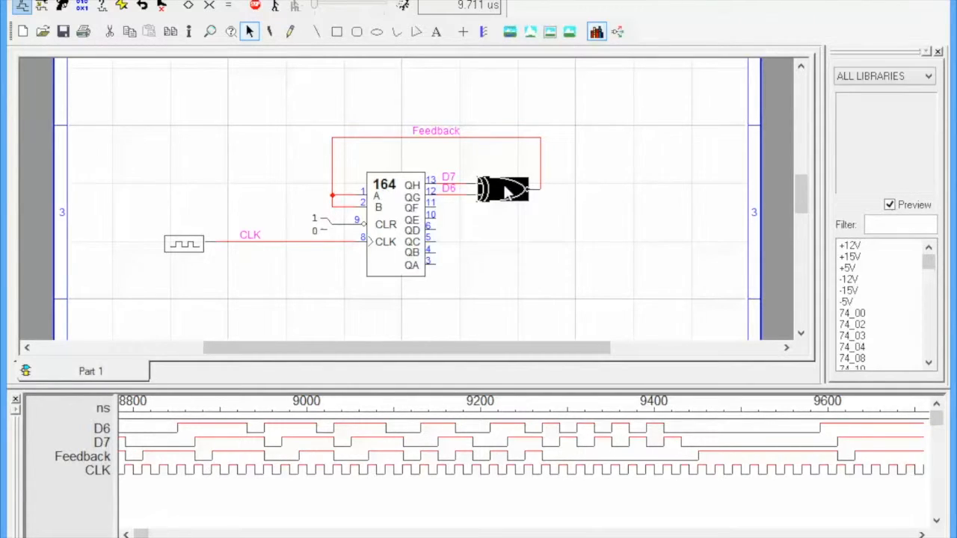
{"action": "right_click", "coordinate": [506, 193]}
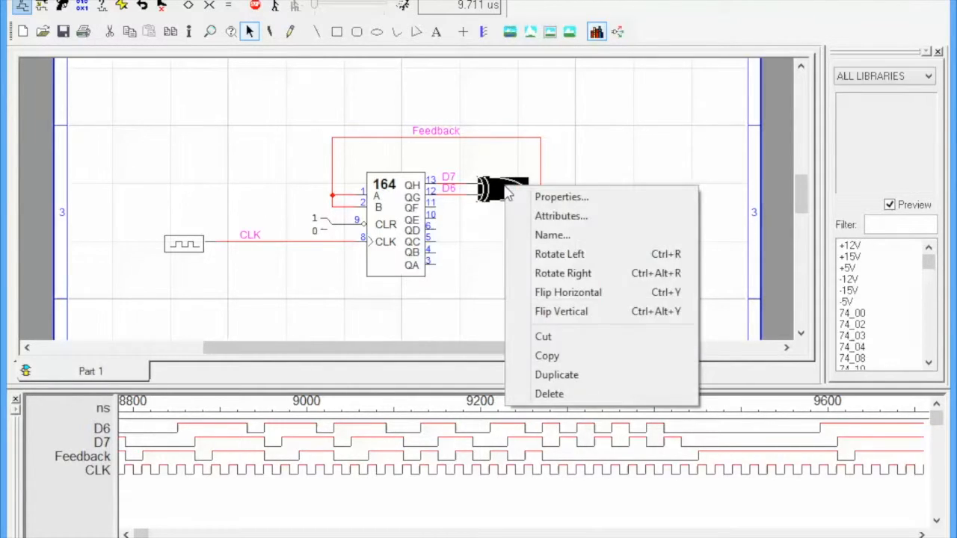
{"action": "left_click", "coordinate": [559, 254]}
{"action": "right_click", "coordinate": [508, 187]}
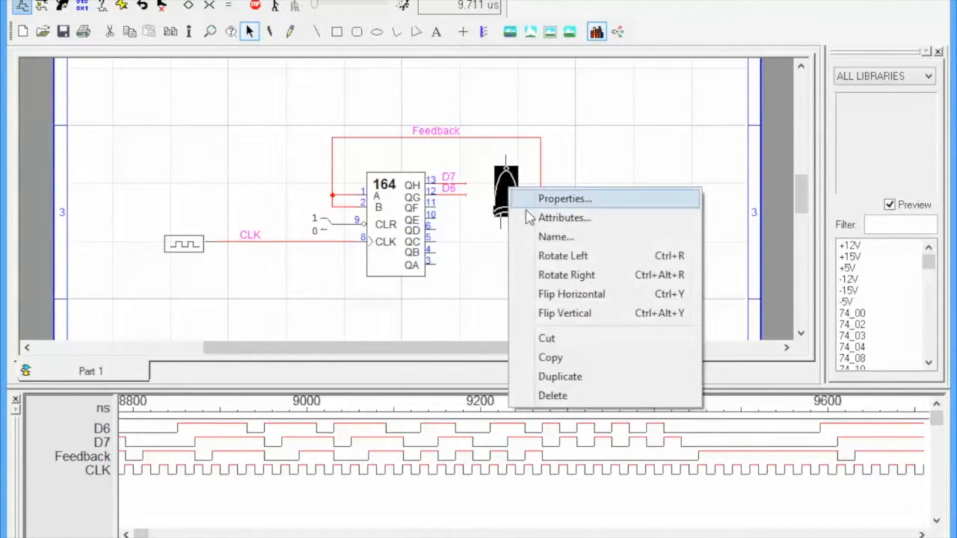
{"action": "left_click", "coordinate": [568, 272]}
{"action": "right_click", "coordinate": [508, 188]}
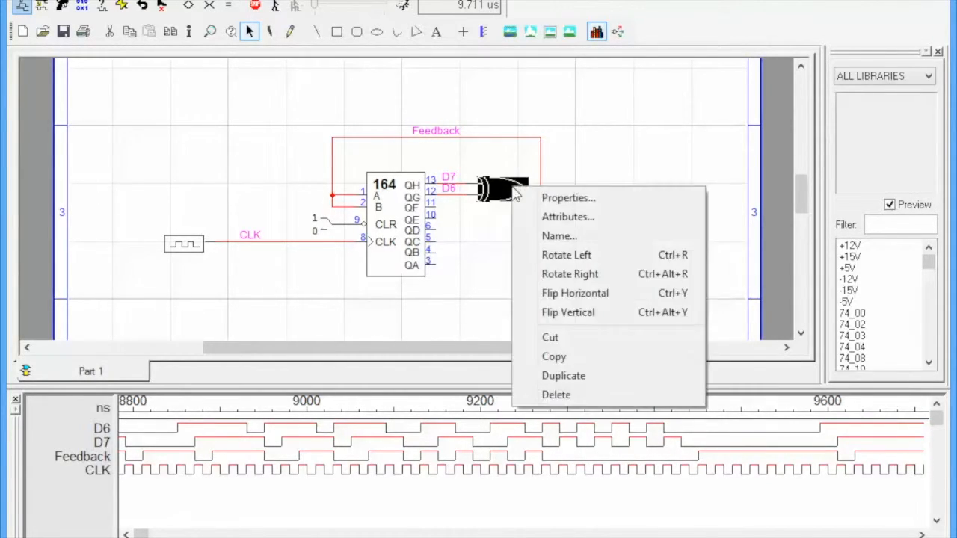
{"action": "left_click", "coordinate": [579, 256]}
{"action": "right_click", "coordinate": [502, 189]}
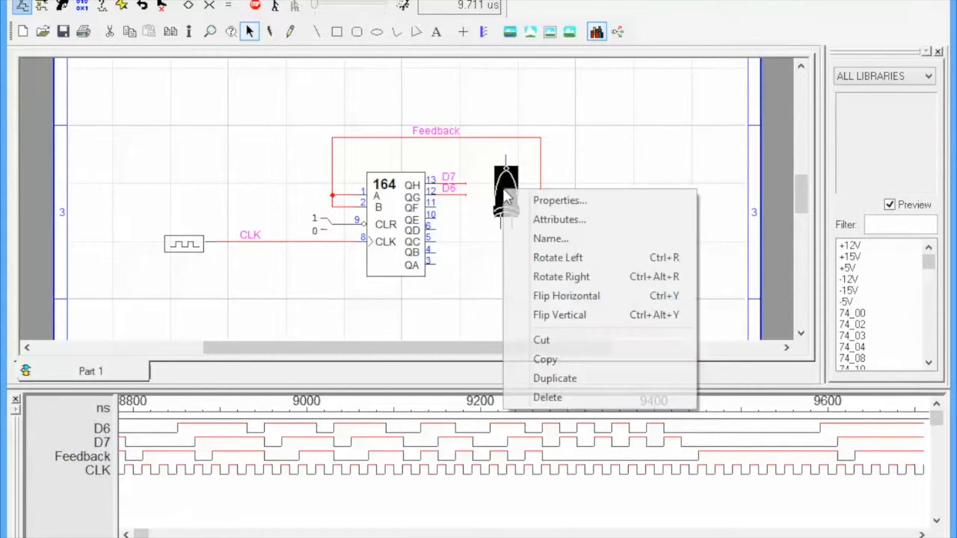
{"action": "left_click", "coordinate": [559, 257]}
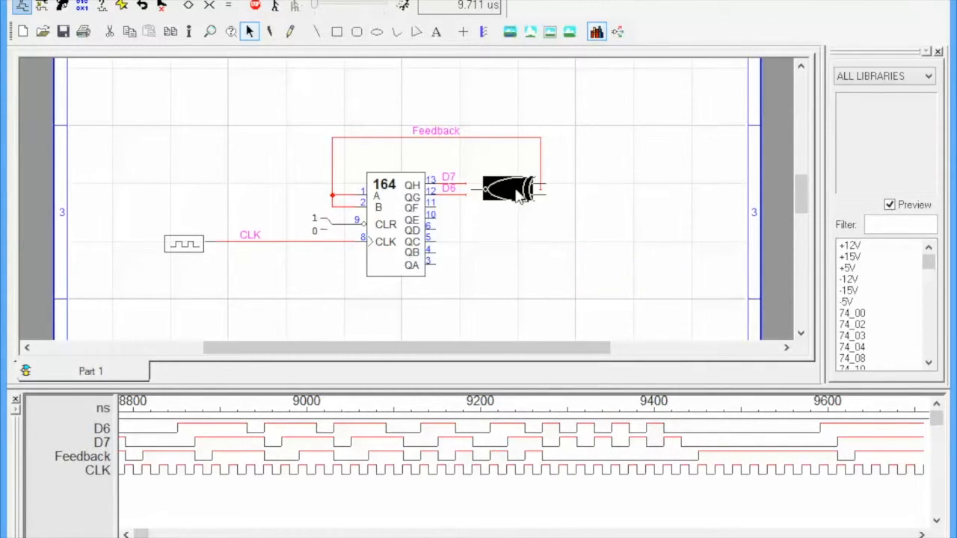
{"action": "key", "text": "ctrl+z"}
{"action": "key", "text": "ctrl+z"}
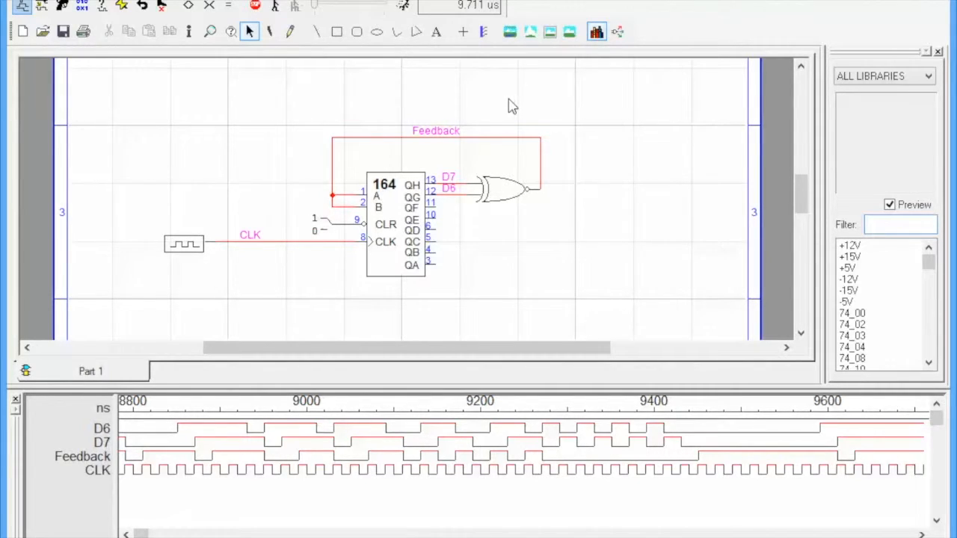
- Cut the horizontal segment of the Feedback wire between the XNOR output and the 164 inputs with the Zap tool
{"action": "left_click", "coordinate": [271, 32]}
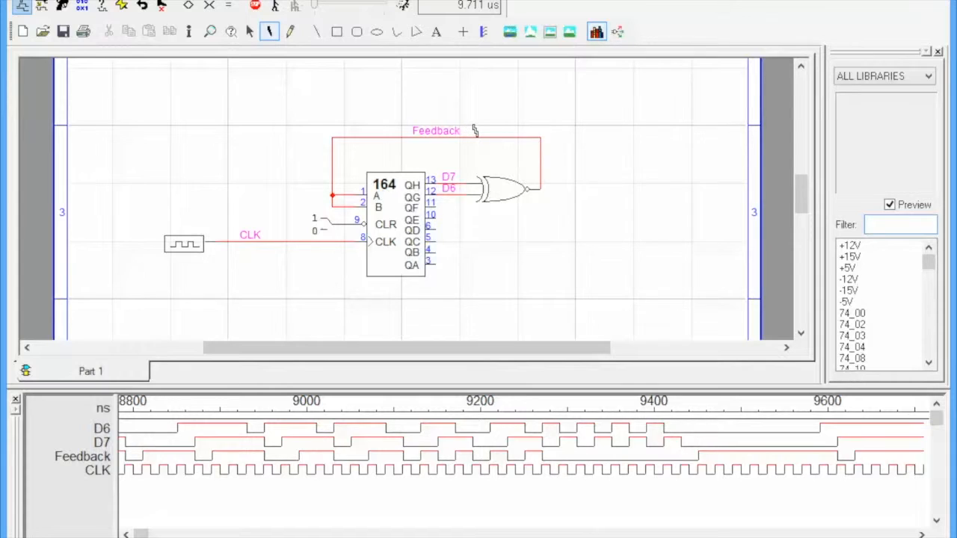
{"action": "left_click", "coordinate": [475, 134]}
{"action": "key", "text": "Escape"}
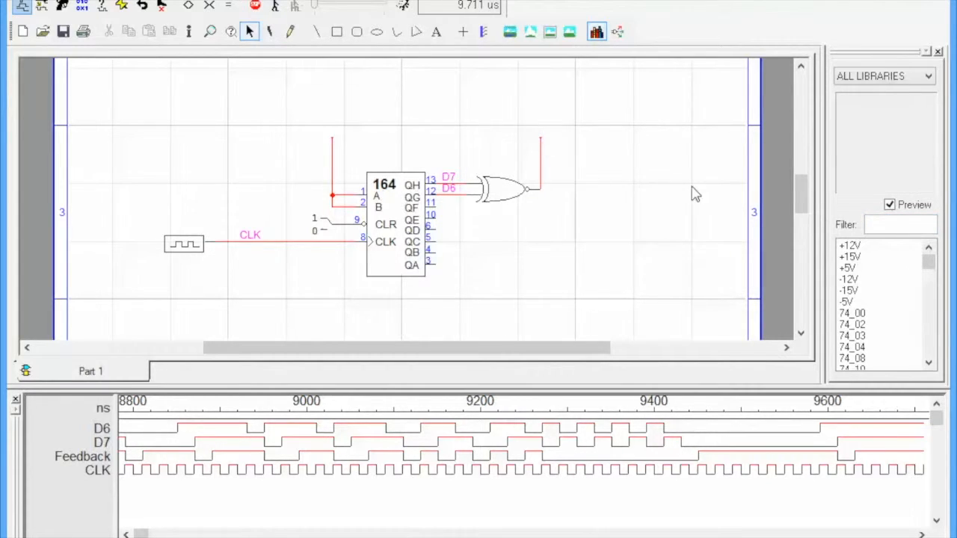
- Insert a Buffer-1 O.C. facing left into the gap in the feedback line, wired between the XNOR output and the 164 input stub
{"action": "left_click", "coordinate": [877, 224]}
{"action": "type", "text": "Buffer"}
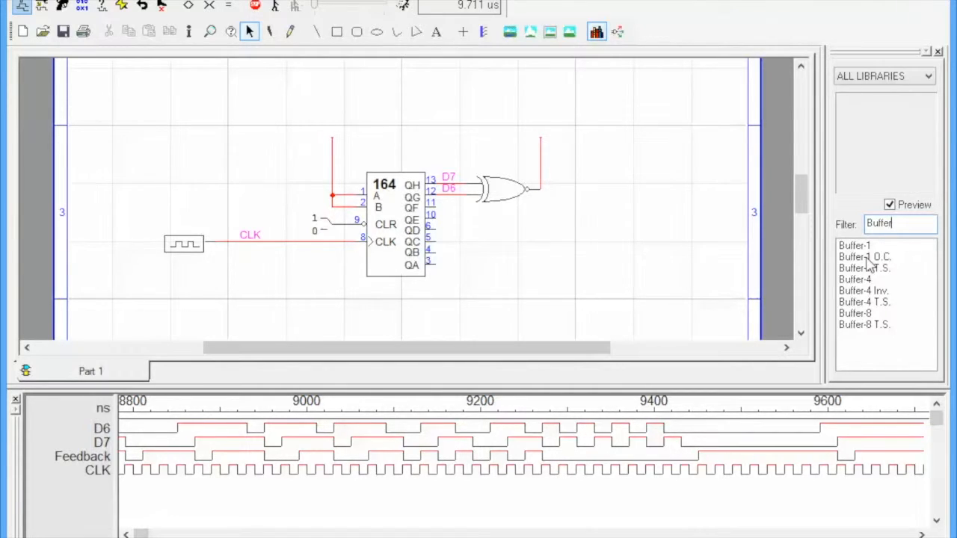
{"action": "left_click", "coordinate": [867, 258]}
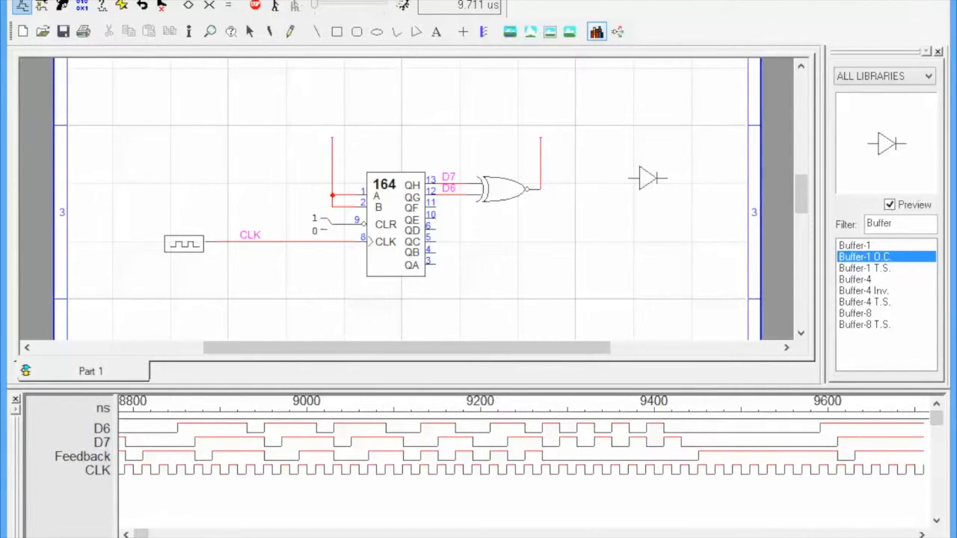
{"action": "key", "text": "Left"}
{"action": "left_click", "coordinate": [519, 137]}
{"action": "key", "text": "Escape"}
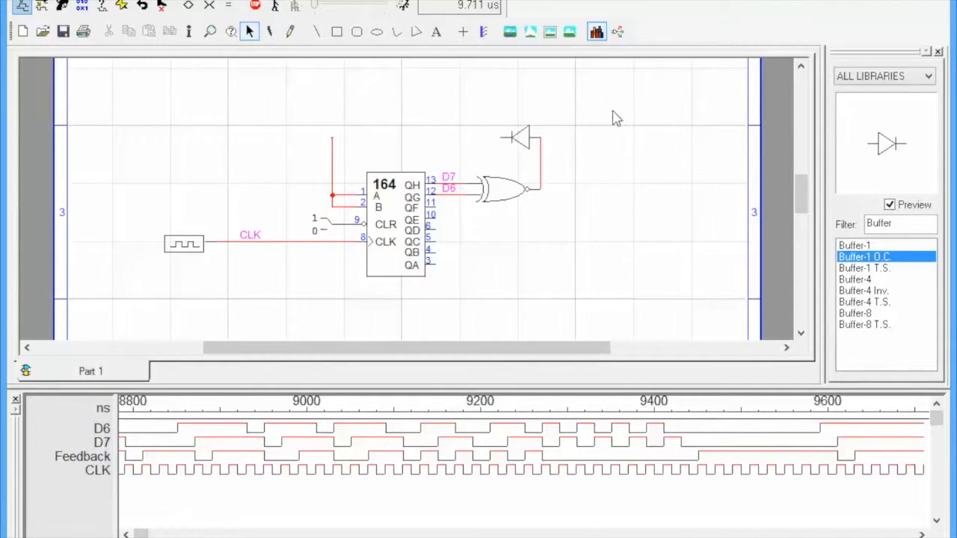
{"action": "left_click_drag", "start_coordinate": [521, 138], "coordinate": [333, 139]}
{"action": "left_click", "coordinate": [438, 118]}
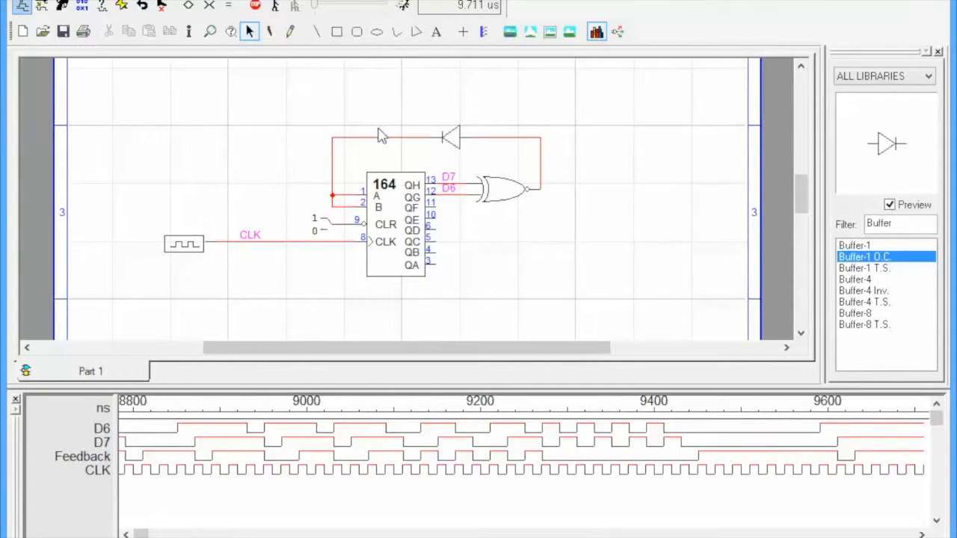
{"action": "scroll", "coordinate": [382, 135], "scroll_direction": "up", "scroll_amount": 1}
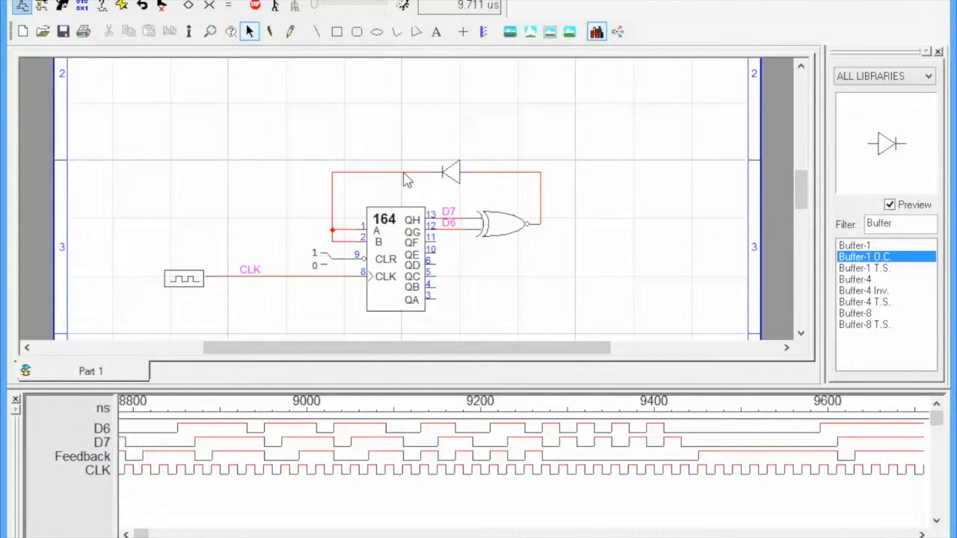
{"action": "left_click", "coordinate": [403, 175]}
{"action": "right_click", "coordinate": [404, 175]}
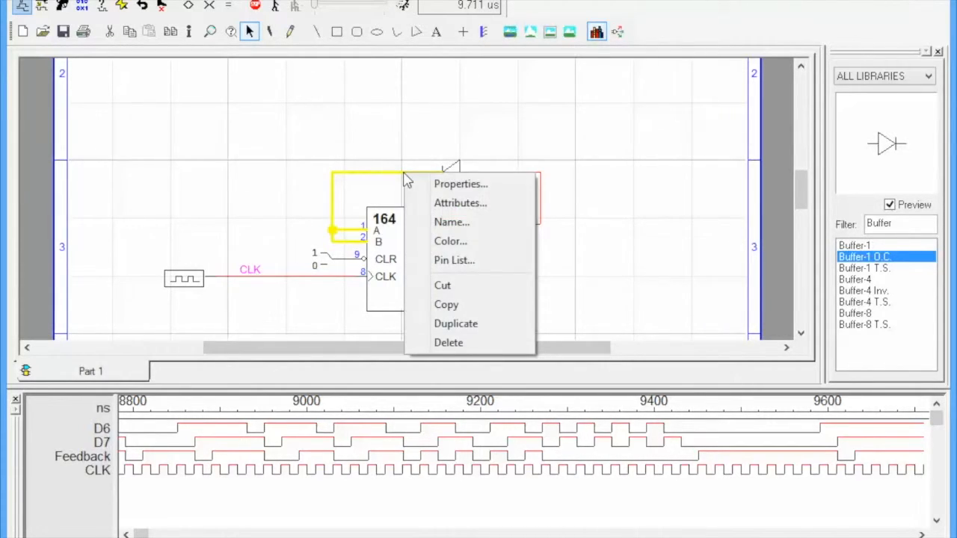
{"action": "left_click", "coordinate": [449, 220]}
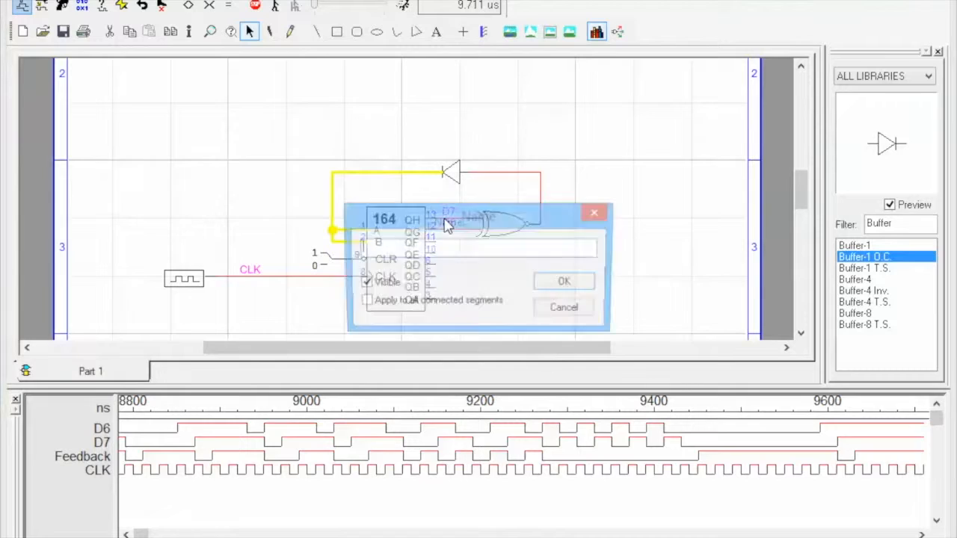
{"action": "left_click", "coordinate": [570, 316]}
- Clear the name of the wire between the XNOR output and the buffer input
{"action": "right_click", "coordinate": [522, 176]}
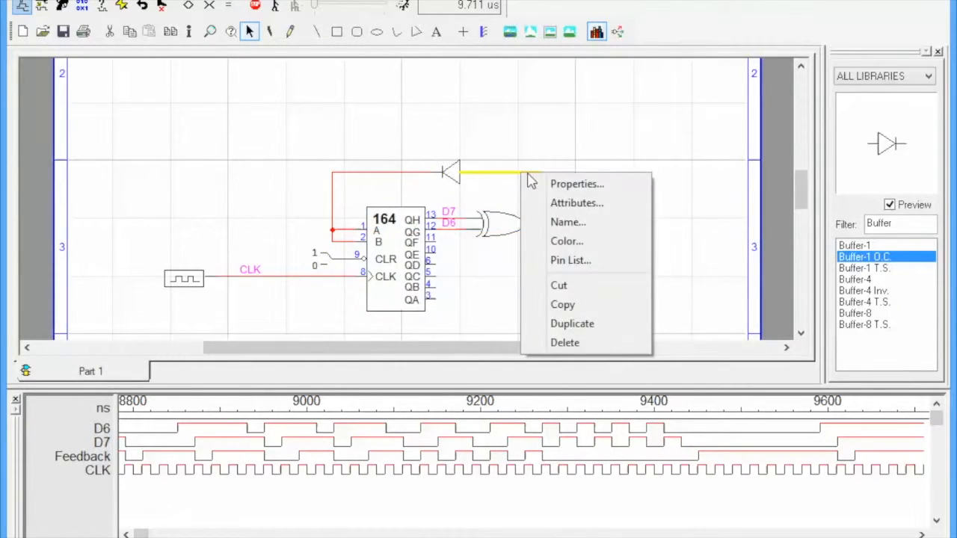
{"action": "left_click", "coordinate": [563, 219]}
{"action": "left_click", "coordinate": [436, 250]}
{"action": "double_click", "coordinate": [427, 251]}
{"action": "key", "text": "Delete"}
{"action": "left_click", "coordinate": [567, 283]}
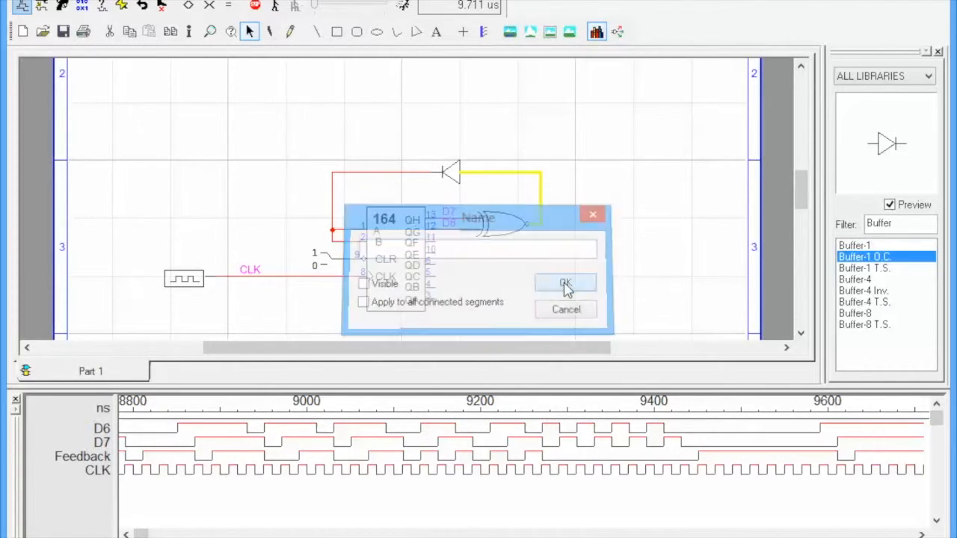
- Name the wire from the buffer output to the 164 inputs Feedback, with the name visible
{"action": "right_click", "coordinate": [379, 178]}
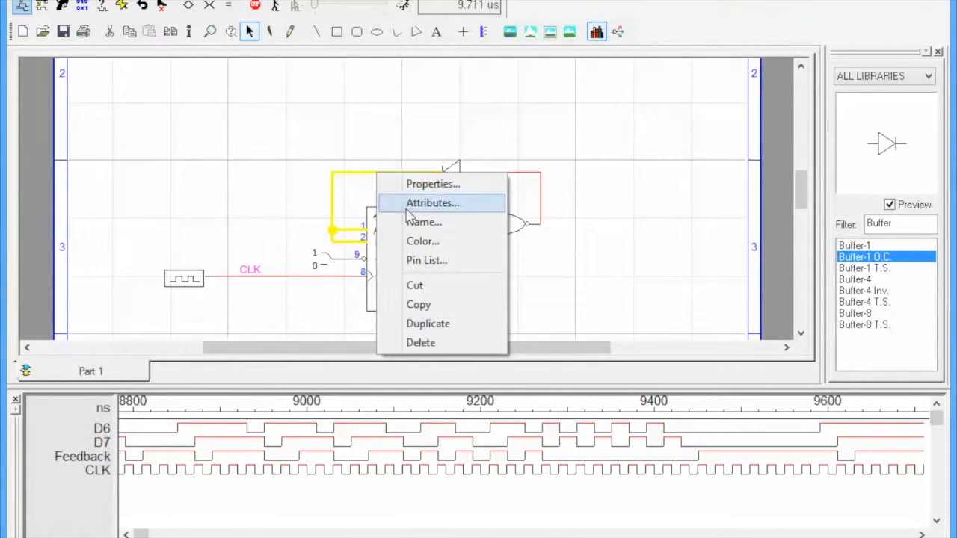
{"action": "left_click", "coordinate": [383, 221]}
{"action": "type", "text": "F"}
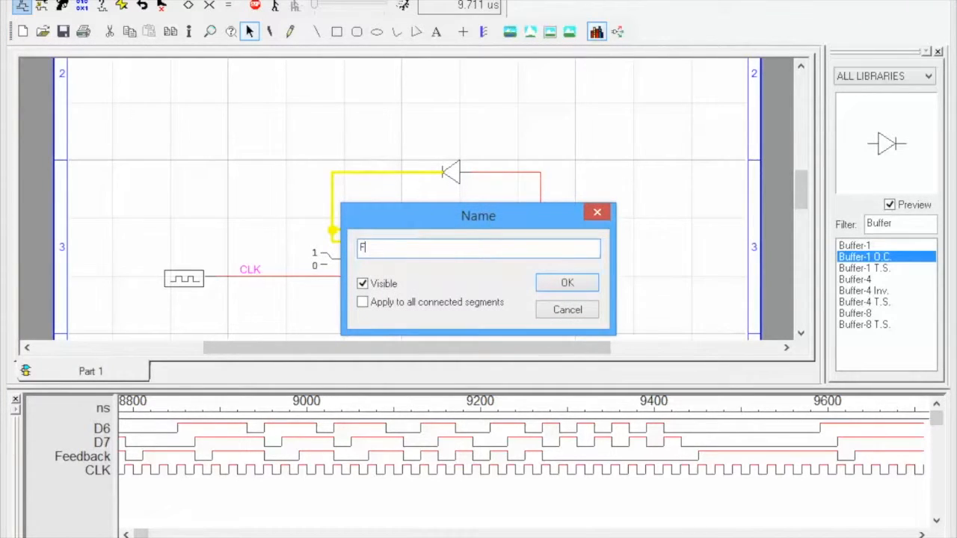
{"action": "type", "text": "eedback"}
{"action": "left_click", "coordinate": [567, 284]}
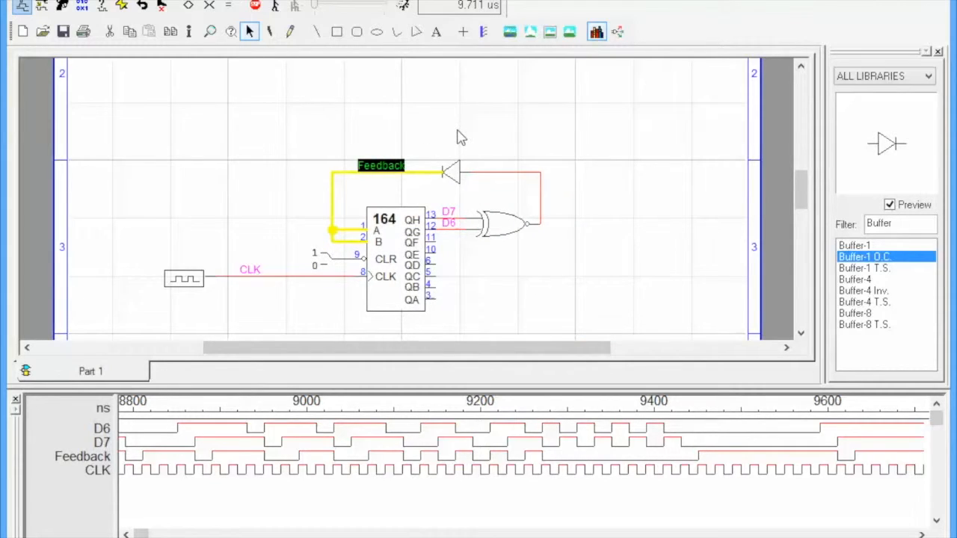
- Place a +5V supply symbol above the Feedback wire, just before the buffer output
{"action": "left_click_drag", "start_coordinate": [901, 224], "coordinate": [847, 225]}
{"action": "type", "text": "+5"}
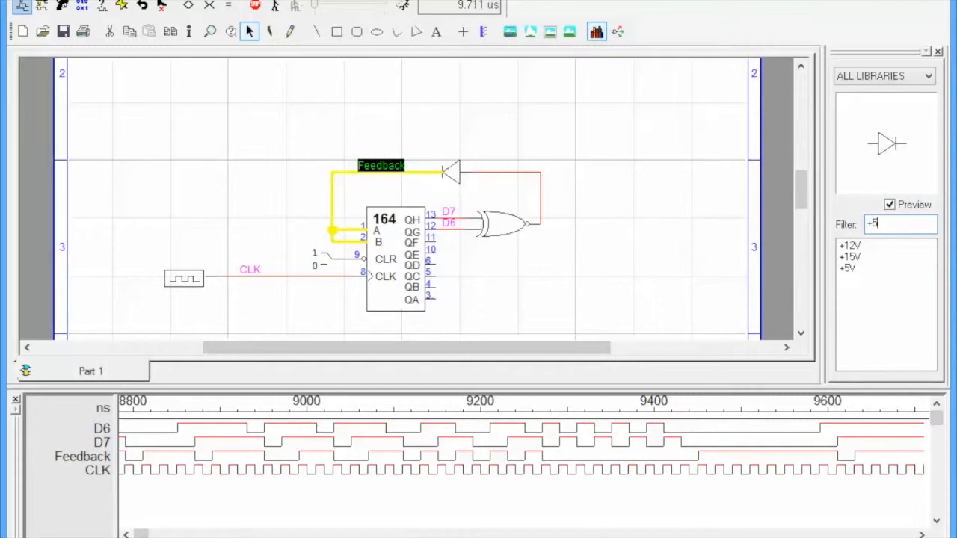
{"action": "left_click", "coordinate": [852, 246]}
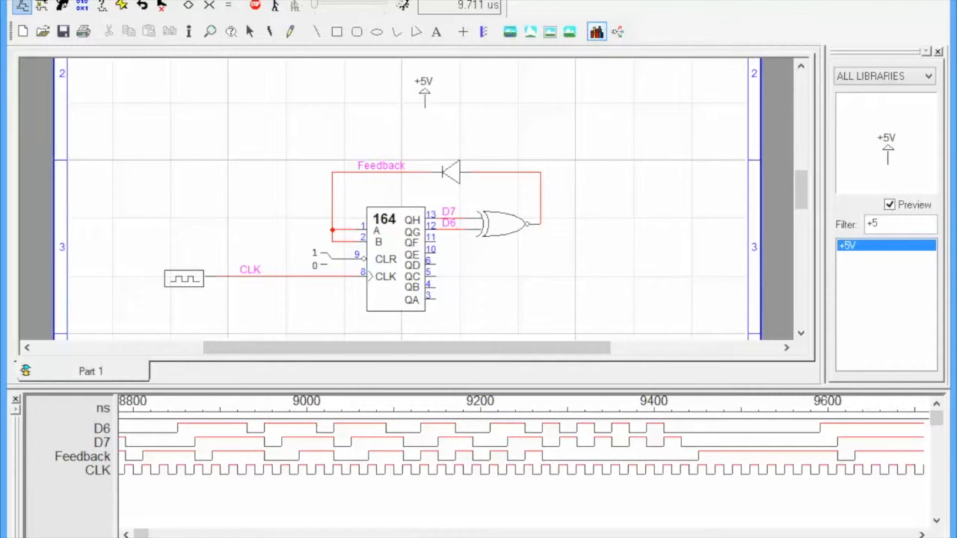
{"action": "left_click", "coordinate": [424, 93]}
{"action": "double_click", "coordinate": [909, 224]}
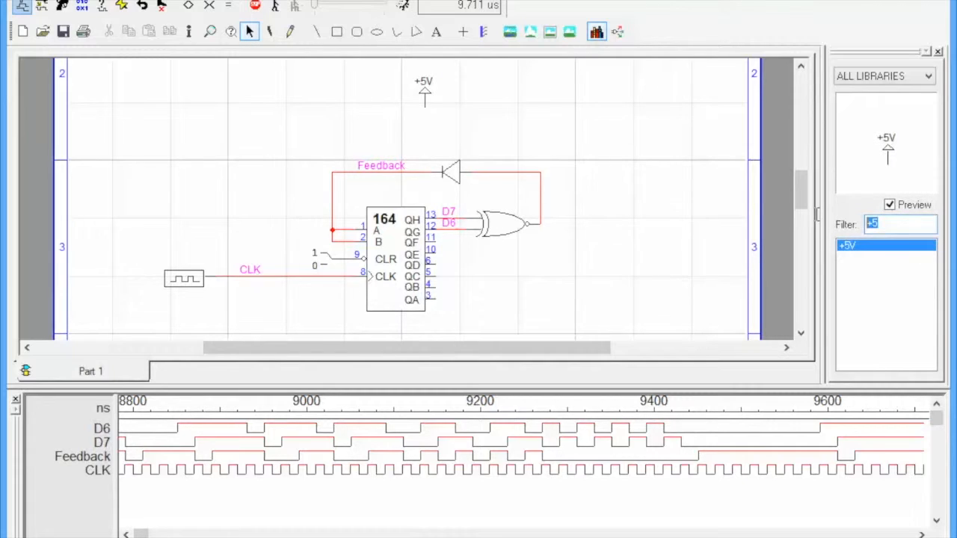
{"action": "type", "text": "Pull"}
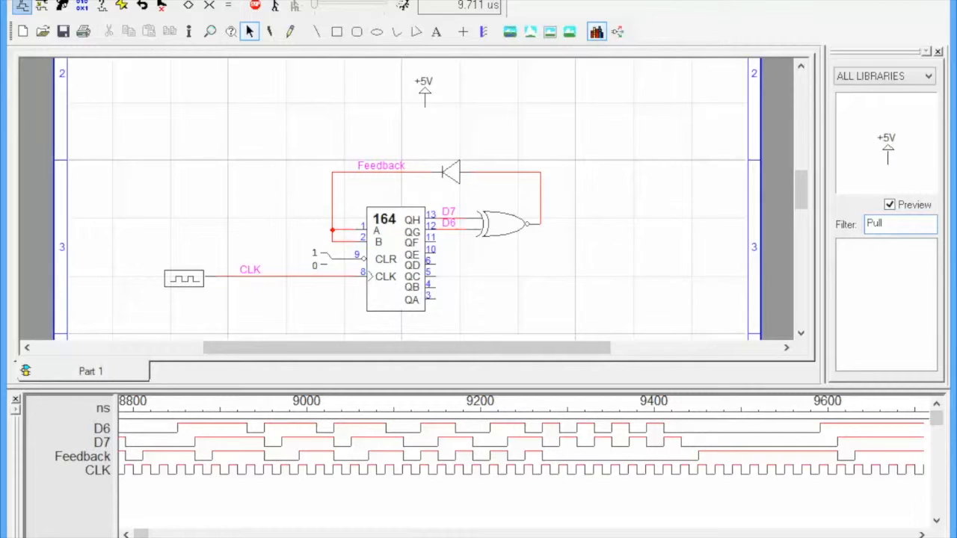
{"action": "key", "text": "BackSpace"}
{"action": "key", "text": "BackSpace"}
{"action": "key", "text": "BackSpace"}
{"action": "key", "text": "BackSpace"}
- Place a RES resistor vertically under the +5V symbol and join its lower end to the Feedback wire
{"action": "type", "text": "Res"}
{"action": "left_click", "coordinate": [859, 258]}
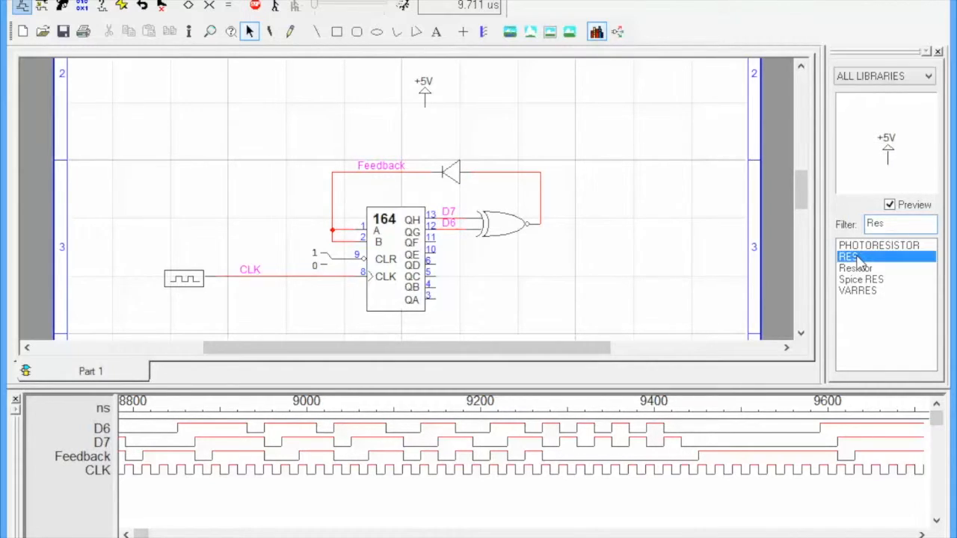
{"action": "left_click", "coordinate": [855, 267]}
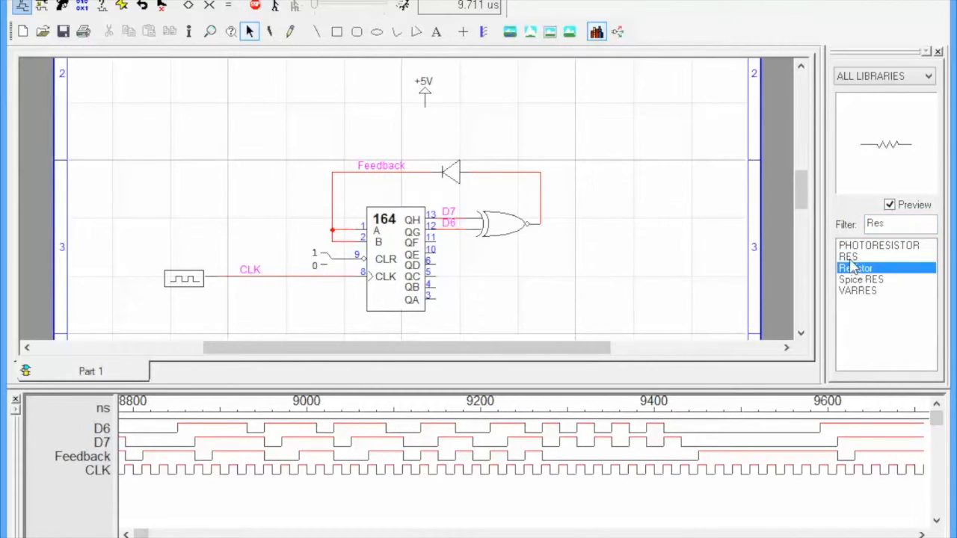
{"action": "left_click", "coordinate": [848, 257]}
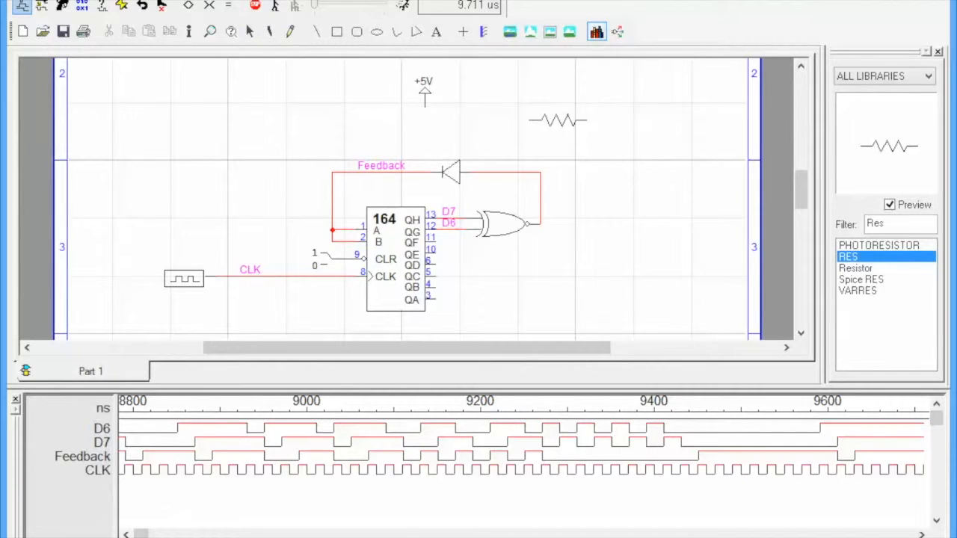
{"action": "right_click", "coordinate": [557, 119]}
{"action": "left_click", "coordinate": [425, 127]}
{"action": "key", "text": "Escape"}
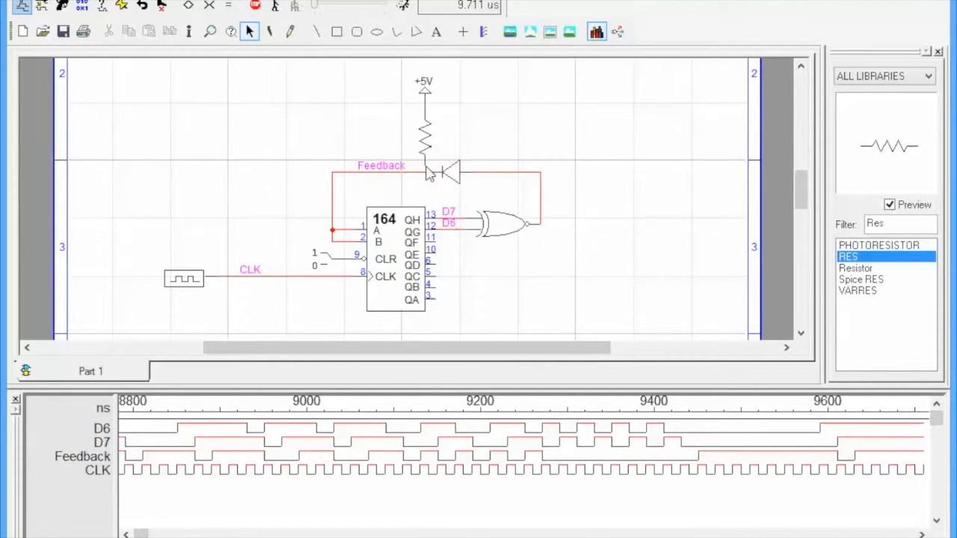
{"action": "left_click", "coordinate": [425, 172]}
- Move the +5V symbol, resistor and buffer together along the feedback line toward the XNOR output, and undo the move
{"action": "left_click", "coordinate": [425, 95]}
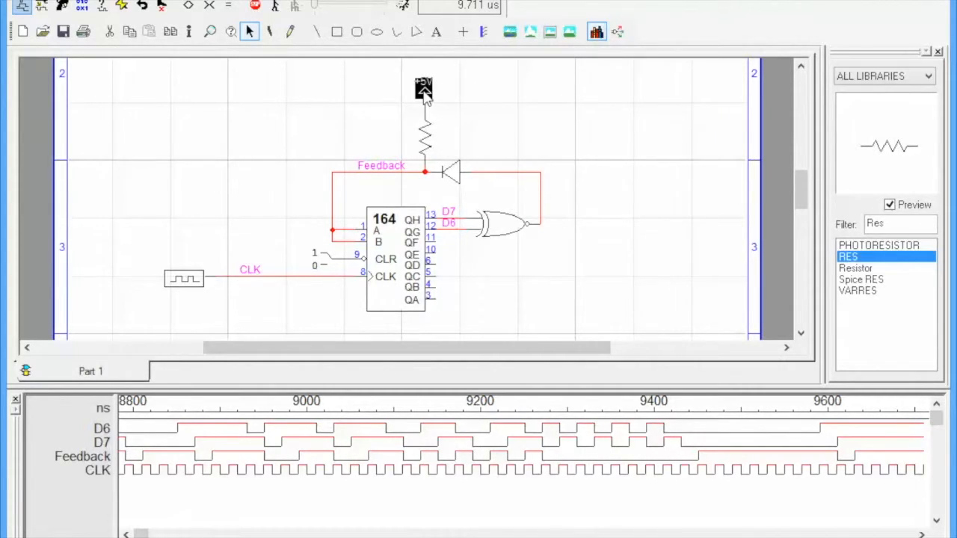
{"action": "left_click", "coordinate": [426, 140], "text": "shift"}
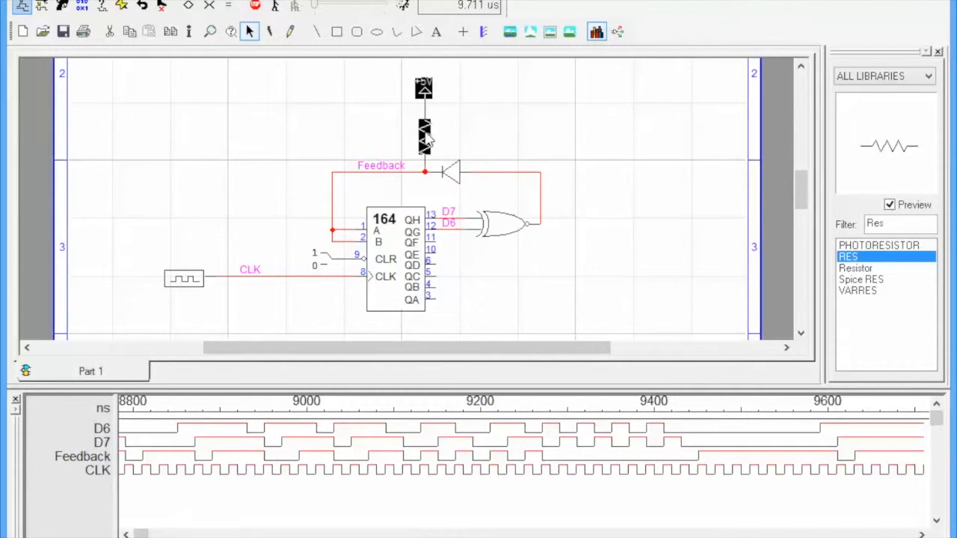
{"action": "left_click", "coordinate": [454, 174], "text": "shift"}
{"action": "left_click_drag", "start_coordinate": [454, 169], "coordinate": [500, 171]}
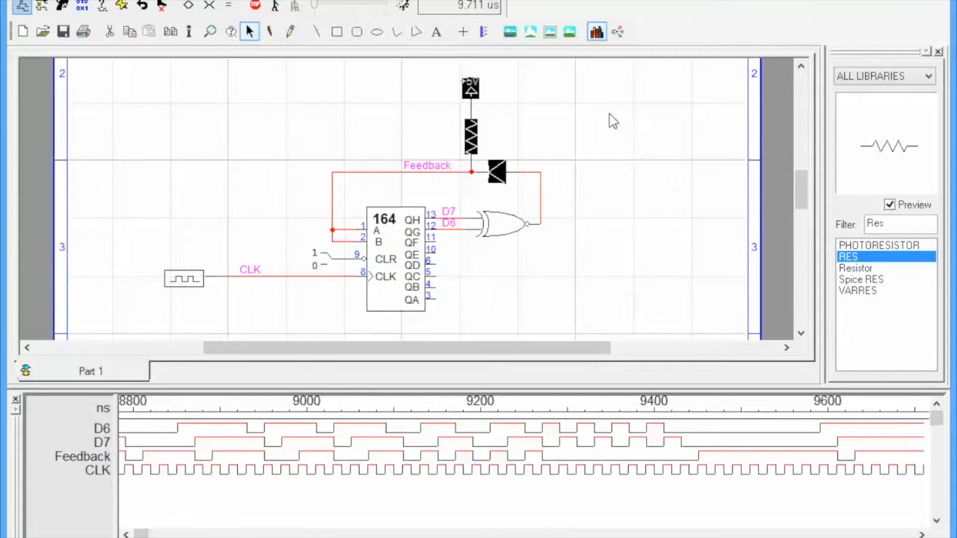
{"action": "key", "text": "ctrl+z"}
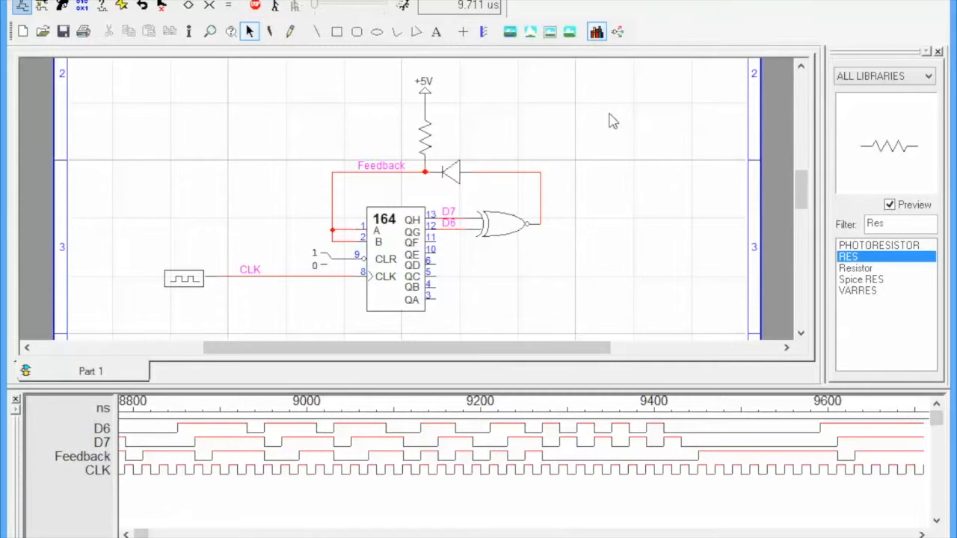
- Find the NOT gate in the parts library and place one below the 164 and XNOR gate
{"action": "type", "text": "Not"}
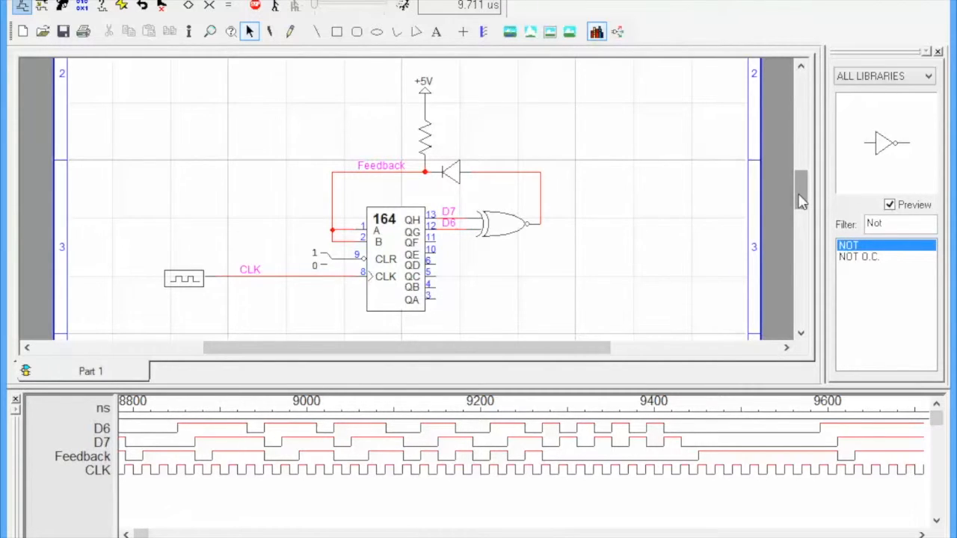
{"action": "left_click_drag", "start_coordinate": [800, 200], "coordinate": [800, 210]}
{"action": "left_click_drag", "start_coordinate": [893, 224], "coordinate": [841, 225]}
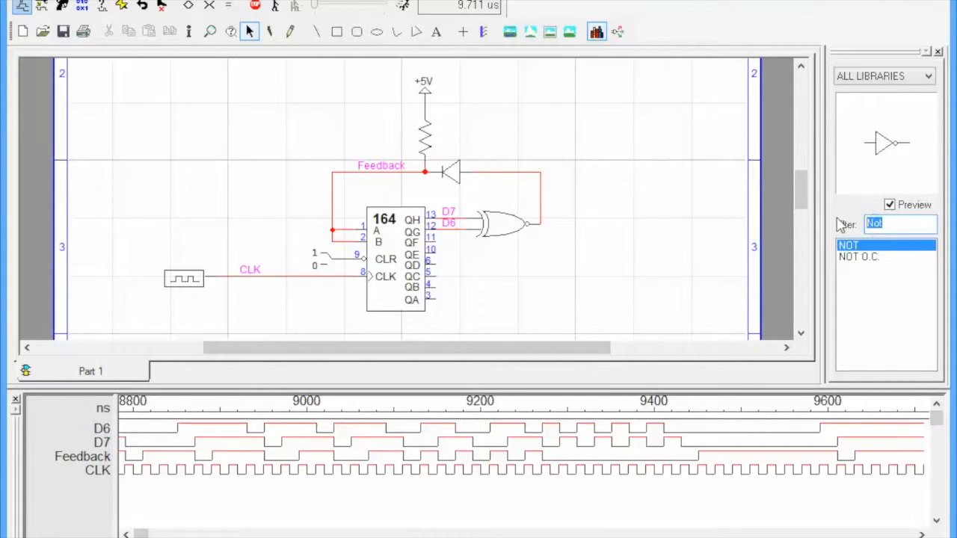
{"action": "type", "text": "NOT"}
{"action": "left_click", "coordinate": [861, 252]}
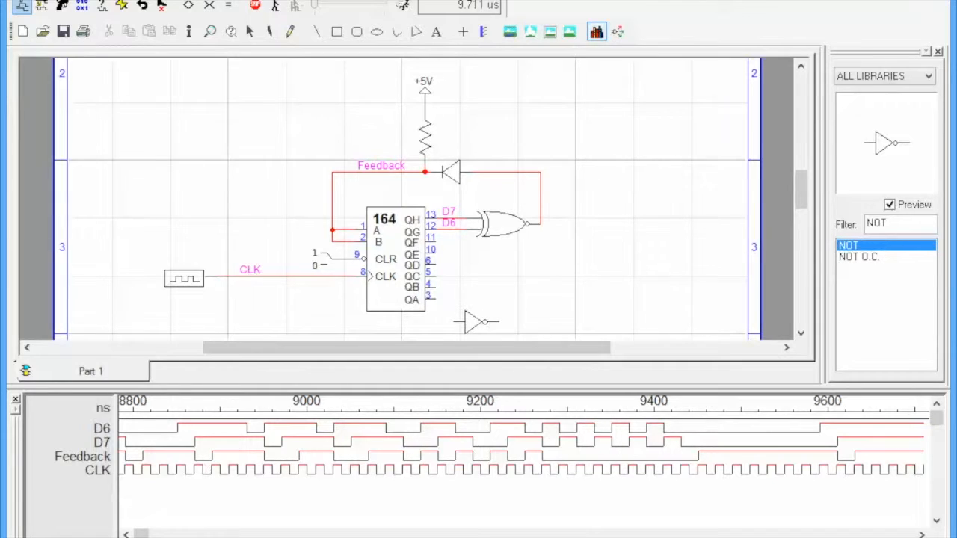
{"action": "left_click", "coordinate": [477, 322]}
{"action": "key", "text": "Escape"}
- Label the NOT gate's input pin D7 with the text tool to connect it by name
{"action": "left_click", "coordinate": [291, 32]}
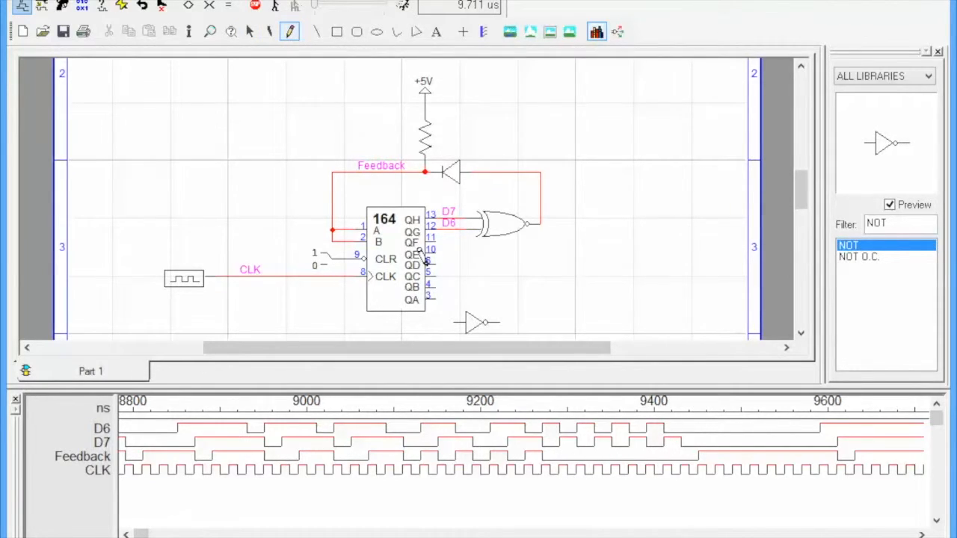
{"action": "left_click", "coordinate": [453, 323]}
{"action": "type", "text": "D"}
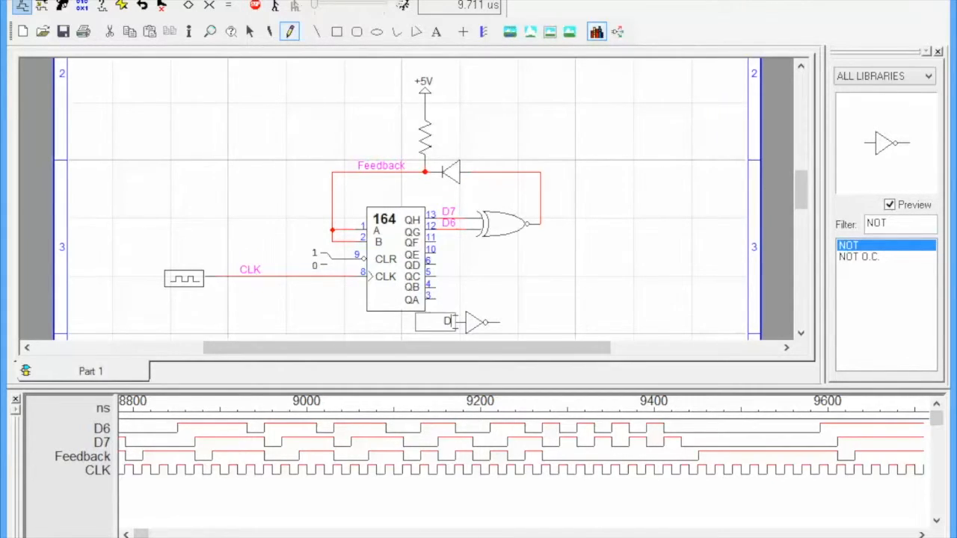
{"action": "type", "text": "7"}
{"action": "key", "text": "Return"}
{"action": "key", "text": "ctrl+e"}
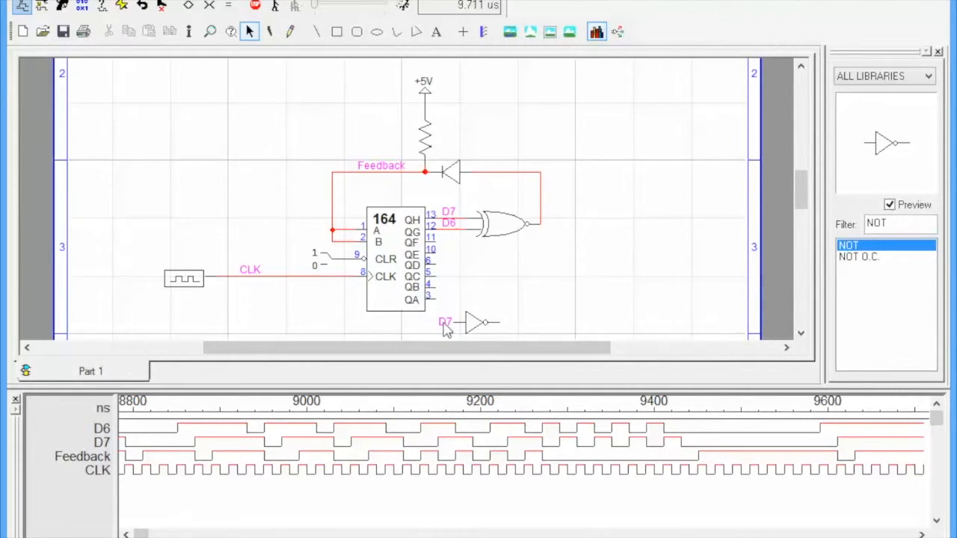
- Check the D7 connection by selecting its label at the NOT gate input and at the 164's QH output
{"action": "left_click", "coordinate": [444, 323]}
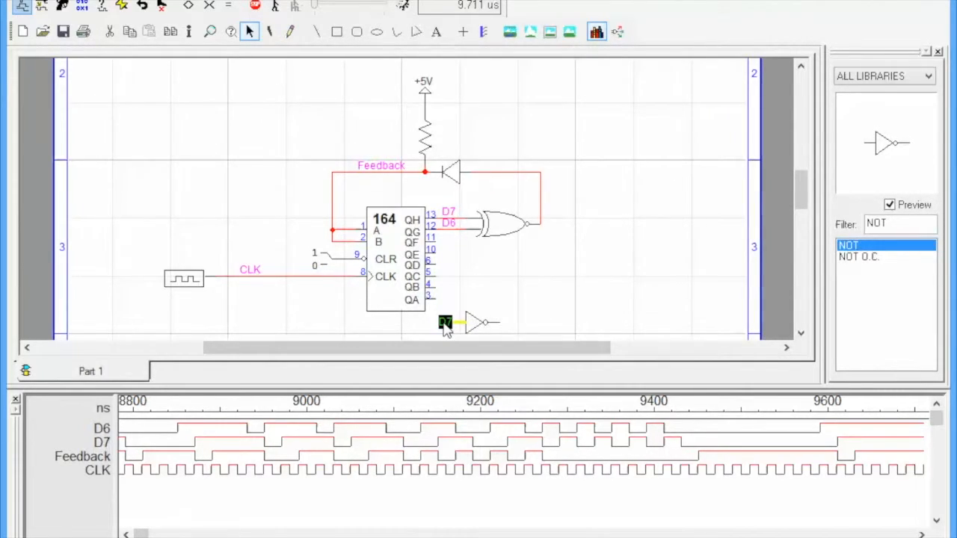
{"action": "left_click", "coordinate": [453, 215]}
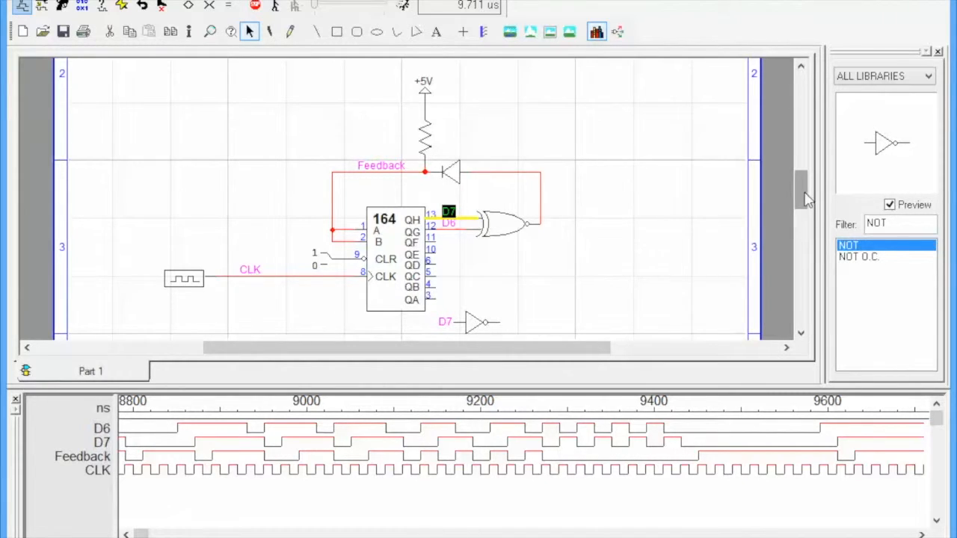
{"action": "left_click", "coordinate": [445, 323]}
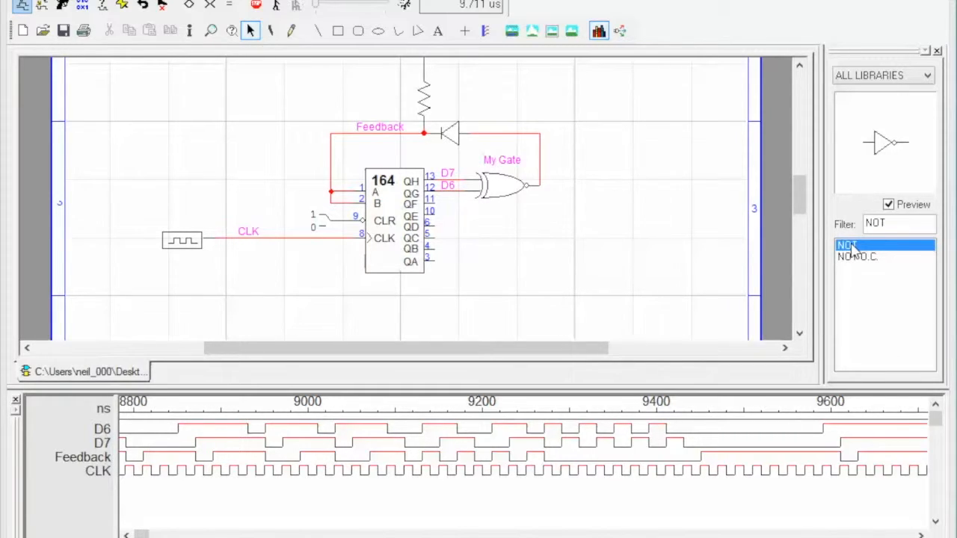
- Place a NOT gate below the 164 in the circuit containing the My Gate label
{"action": "left_click_drag", "start_coordinate": [851, 247], "coordinate": [457, 296]}
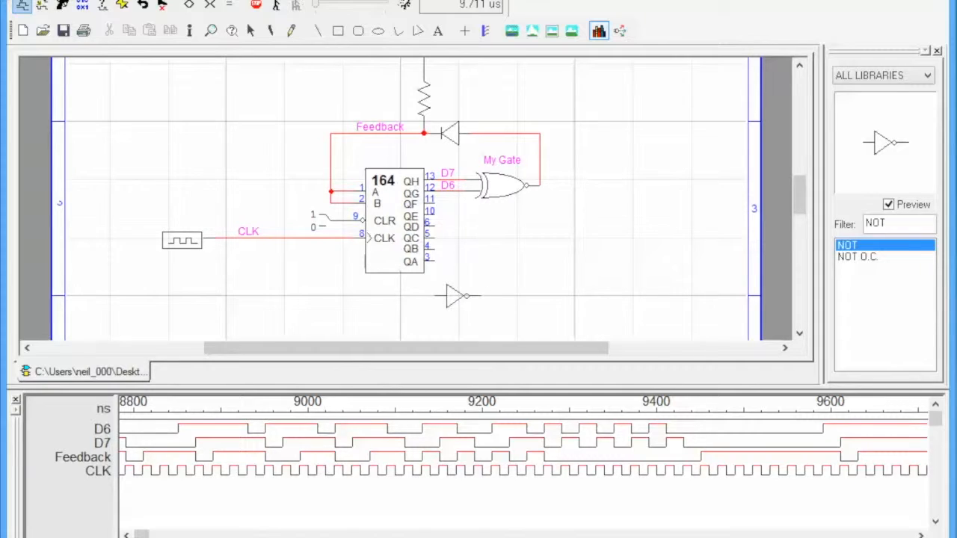
{"action": "left_click", "coordinate": [464, 296]}
{"action": "key", "text": "space"}
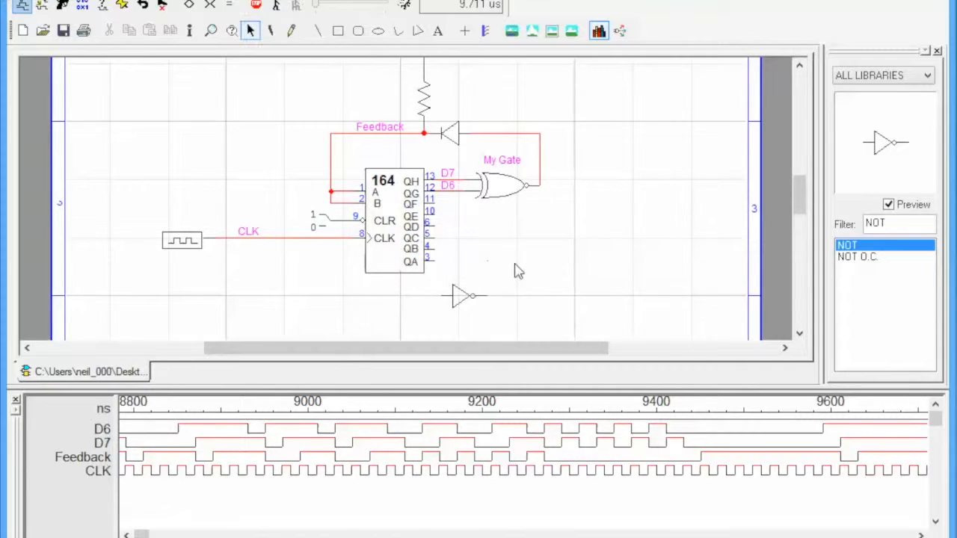
- Name the NOT gate's input signal D7 and select it to check its connection to the 164's QH output
{"action": "left_click", "coordinate": [290, 32]}
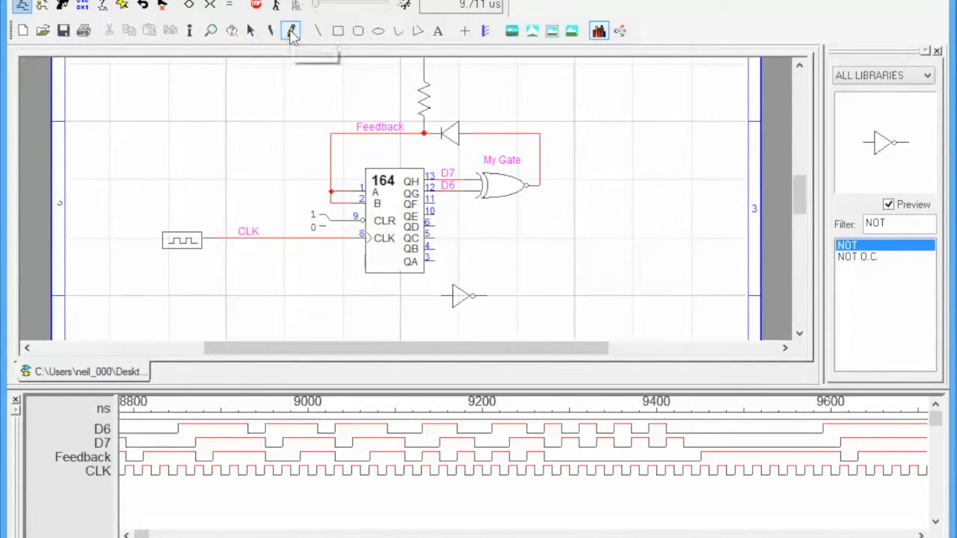
{"action": "left_click", "coordinate": [441, 295]}
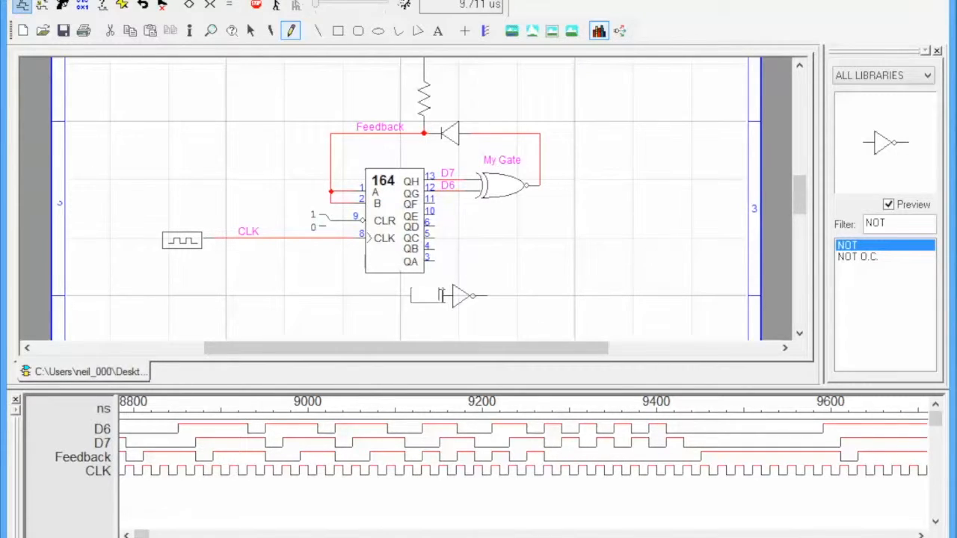
{"action": "type", "text": "D7"}
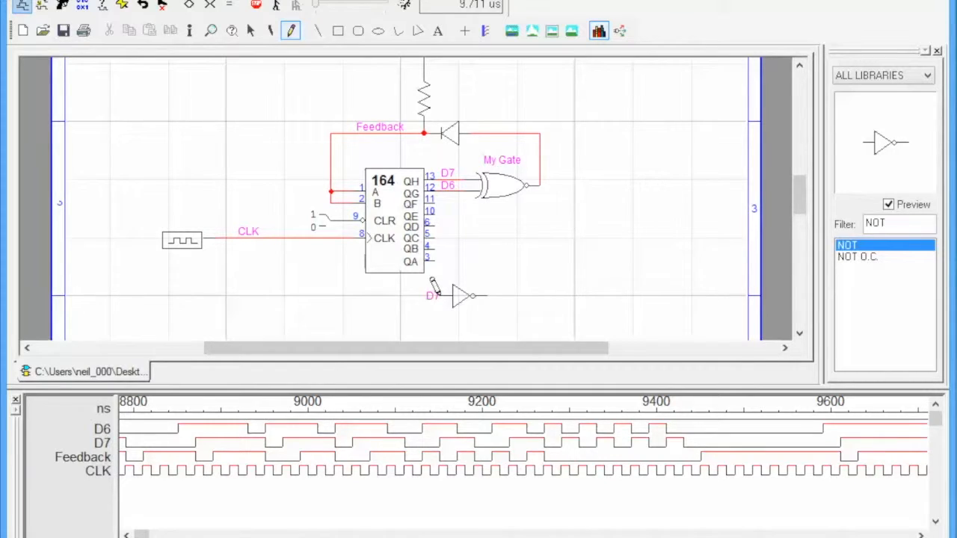
{"action": "key", "text": "Return"}
{"action": "key", "text": "space"}
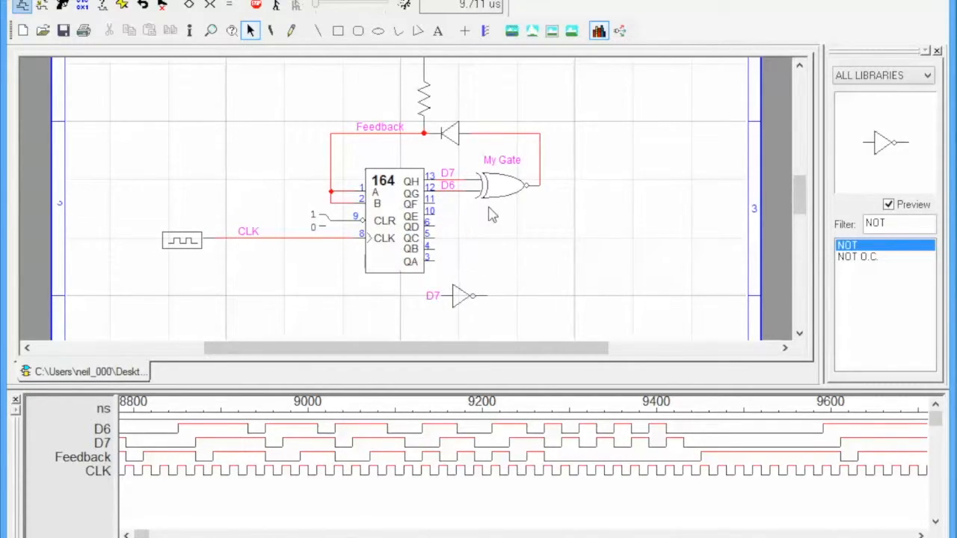
{"action": "left_click", "coordinate": [441, 299]}
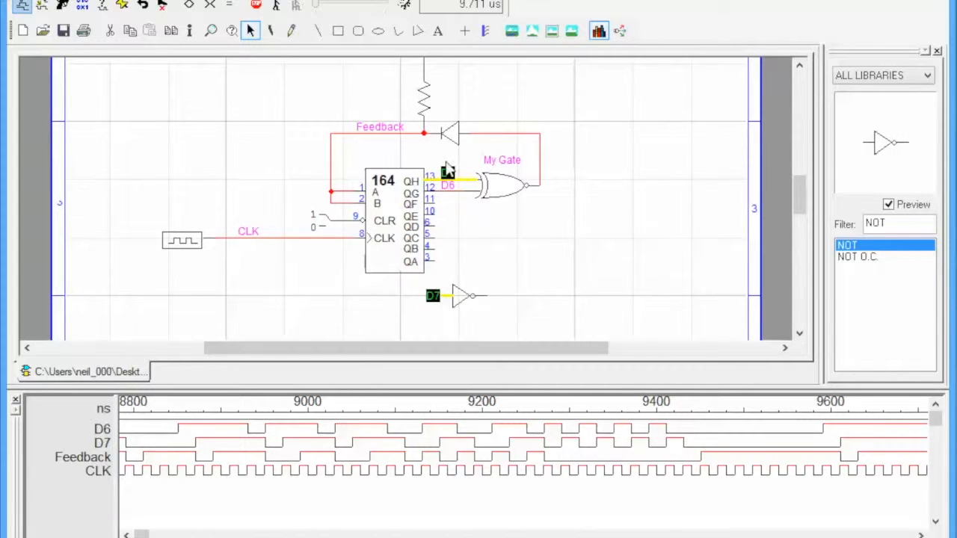
{"action": "left_click", "coordinate": [498, 261]}
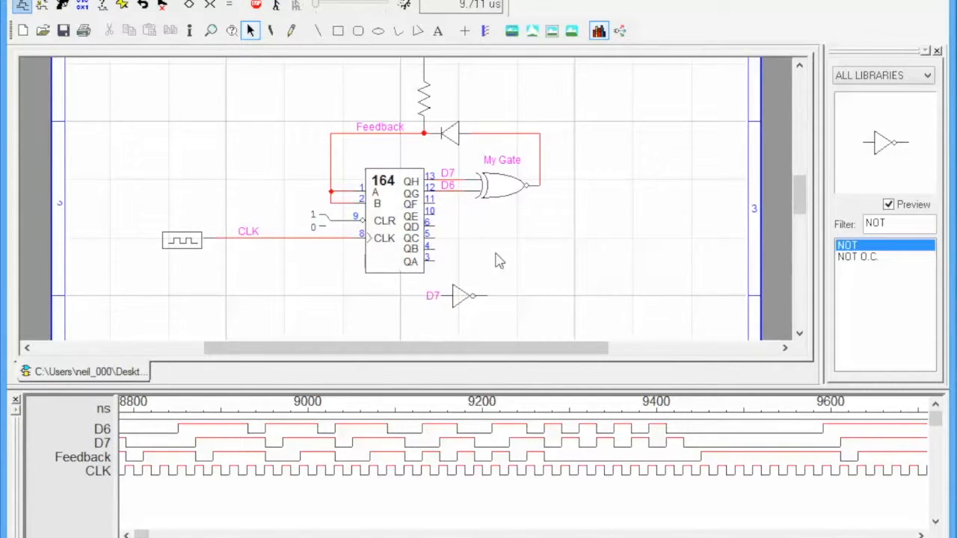
- Name the NOT gate below the 164 as U1
{"action": "left_click", "coordinate": [292, 35]}
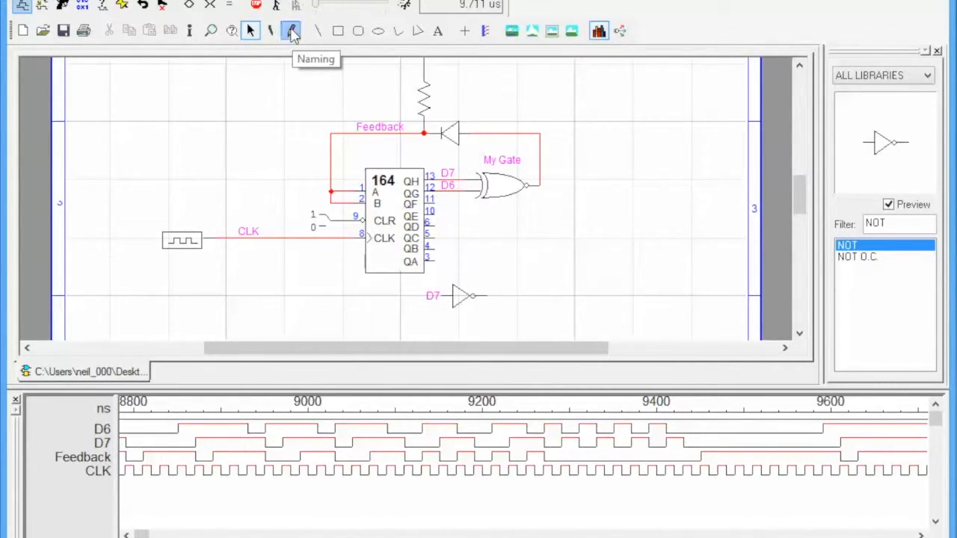
{"action": "left_click", "coordinate": [453, 293]}
{"action": "type", "text": "U1"}
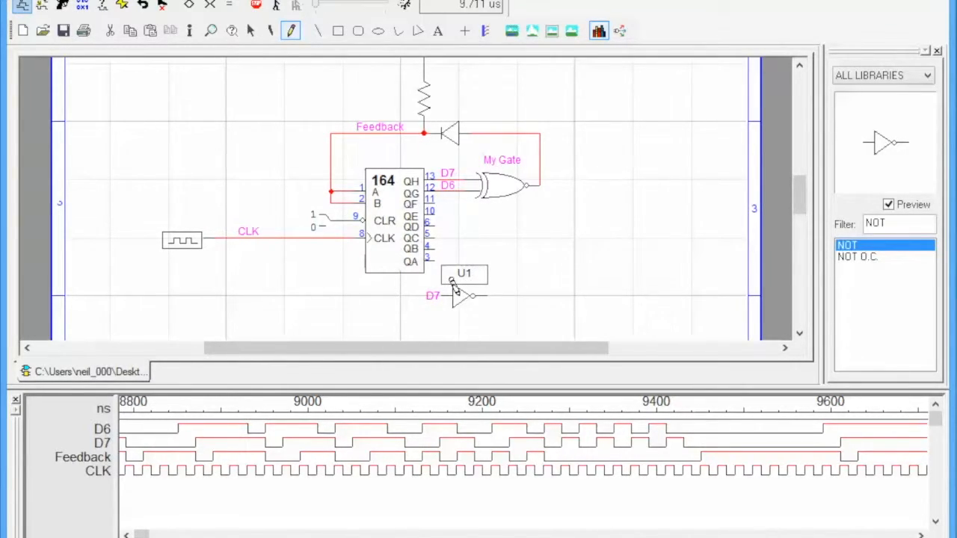
{"action": "key", "text": "Return"}
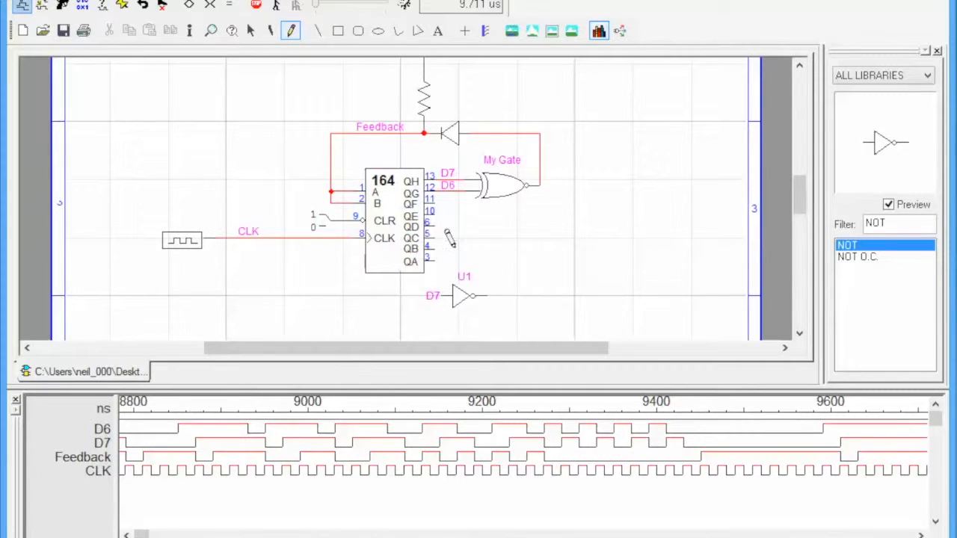
- Name the output signal of NOT gate U1 as NOTD7
{"action": "left_click", "coordinate": [486, 295]}
{"action": "type", "text": "NOTD"}
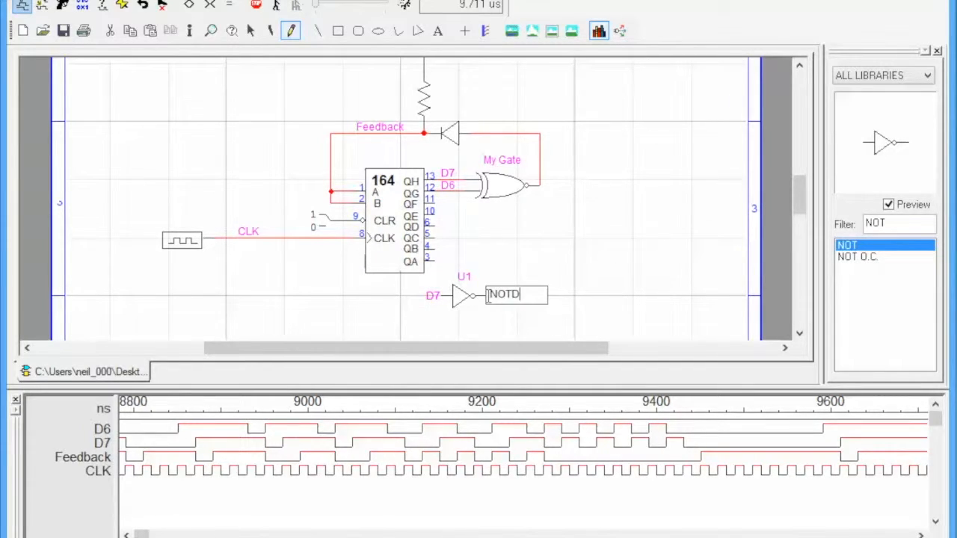
{"action": "type", "text": "7"}
{"action": "right_click", "coordinate": [564, 259]}
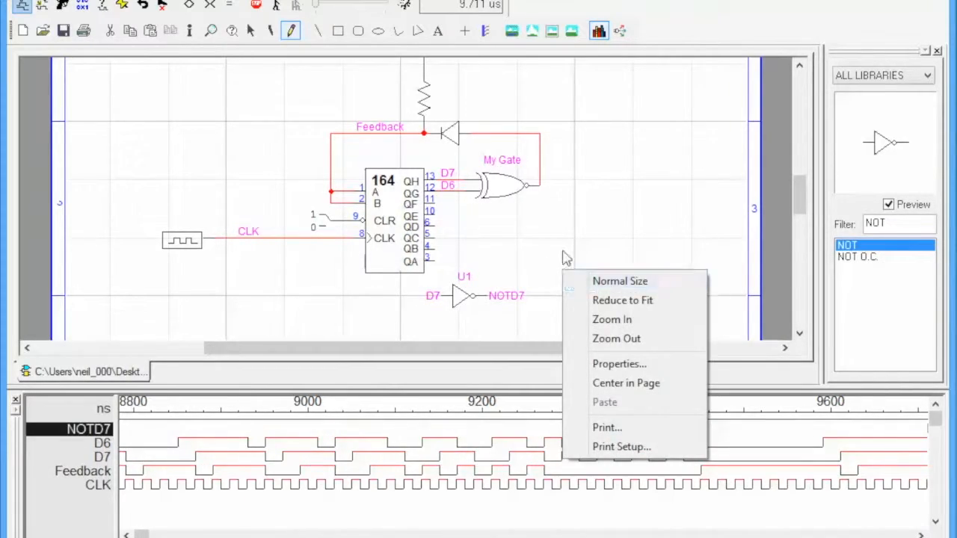
{"action": "left_click", "coordinate": [544, 209]}
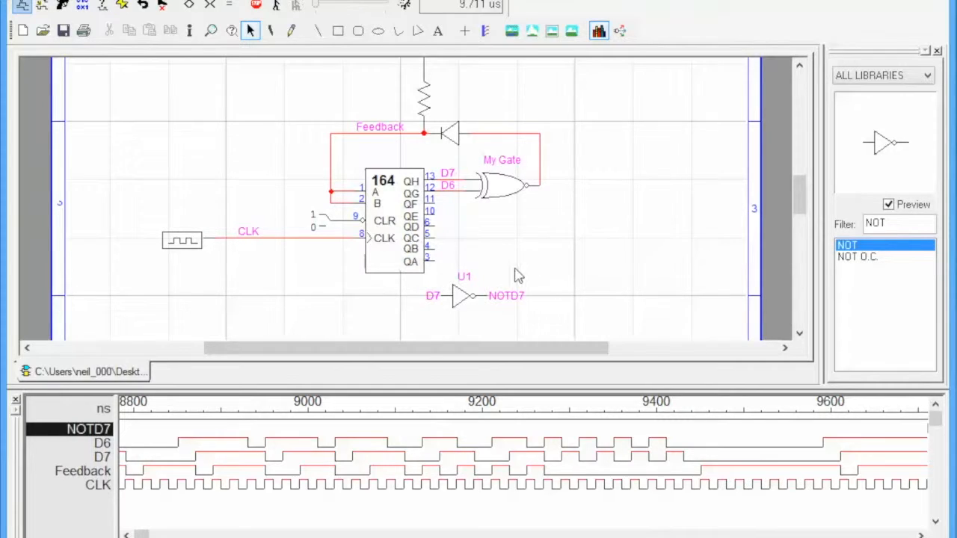
- Move the U1, NOTD7 and D7 labels slightly away from the NOT gate for clearer spacing
{"action": "left_click", "coordinate": [465, 284]}
{"action": "mouse_move", "coordinate": [464, 277]}
{"action": "left_mouse_down"}
{"action": "mouse_move", "coordinate": [469, 268]}
{"action": "mouse_move", "coordinate": [460, 266]}
{"action": "left_mouse_up"}
{"action": "left_click_drag", "start_coordinate": [507, 296], "coordinate": [512, 296]}
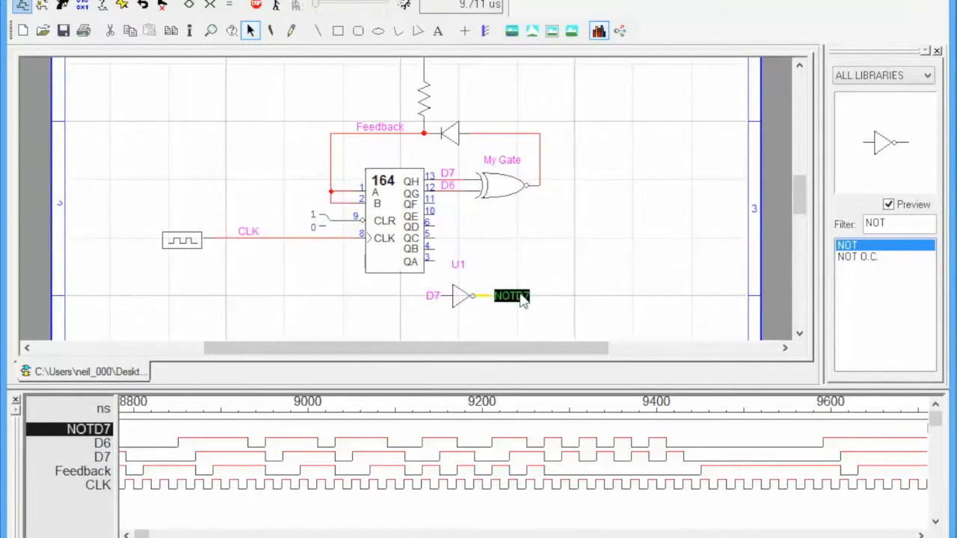
{"action": "left_click_drag", "start_coordinate": [436, 298], "coordinate": [431, 297]}
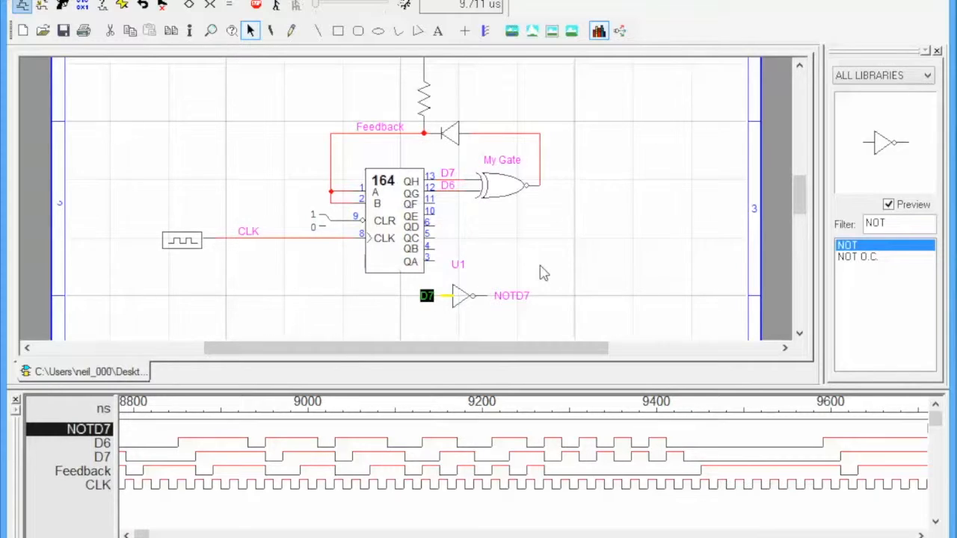
{"action": "left_click", "coordinate": [494, 281]}
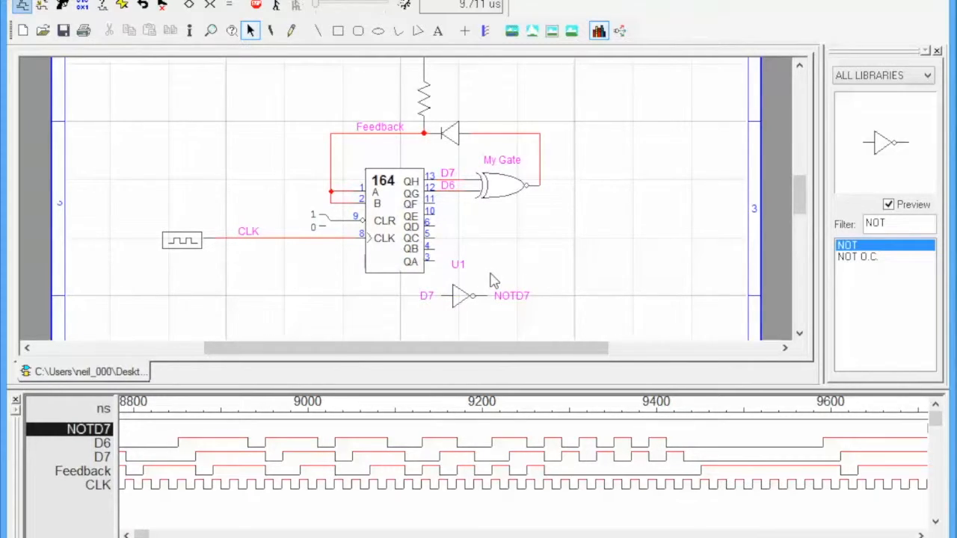
- Name the clock device that drives the CLK signal as OSC1
{"action": "left_click", "coordinate": [293, 31]}
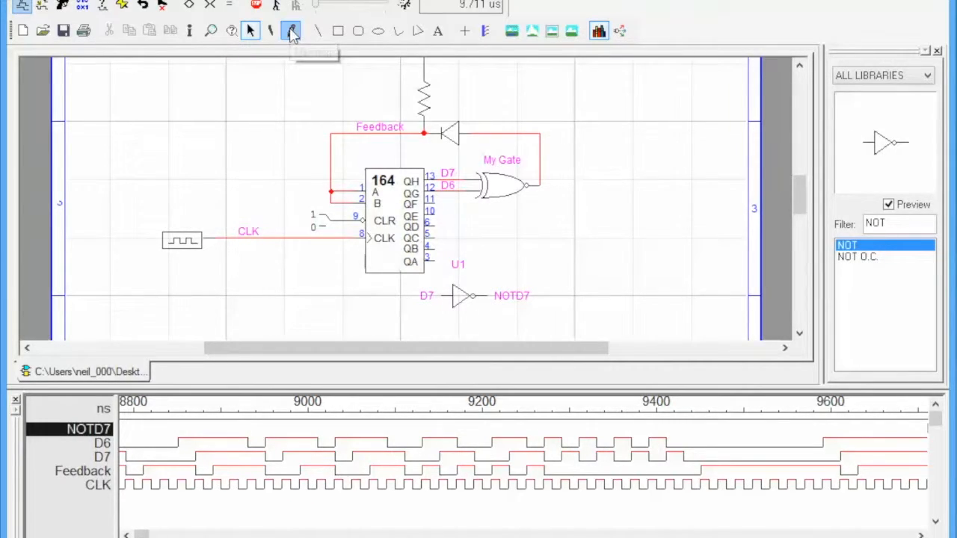
{"action": "left_click", "coordinate": [168, 224]}
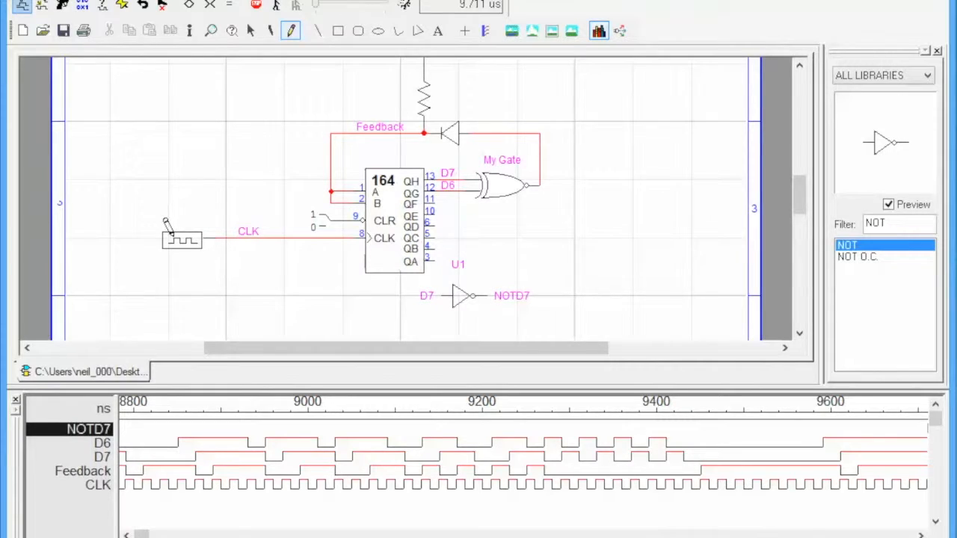
{"action": "type", "text": "OSC"}
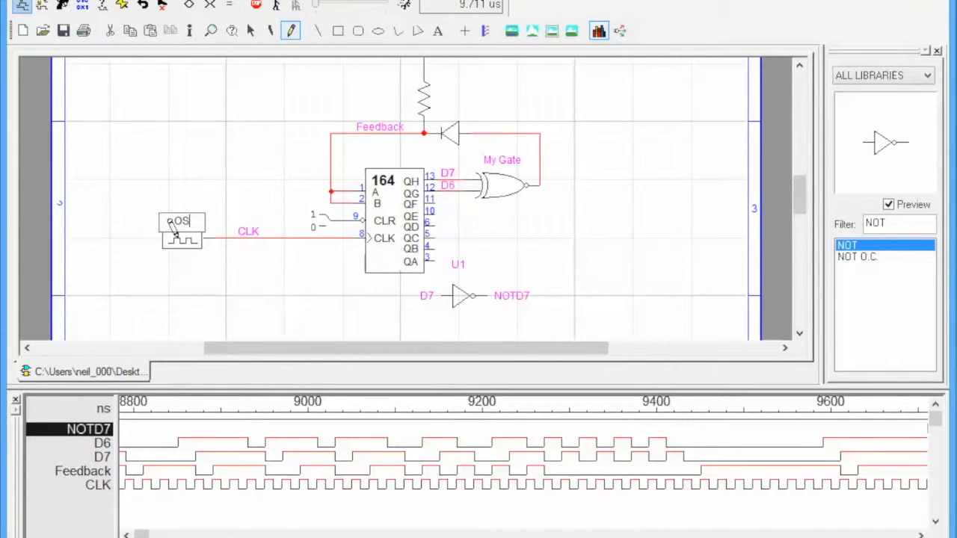
{"action": "type", "text": "1"}
{"action": "right_click", "coordinate": [178, 239]}
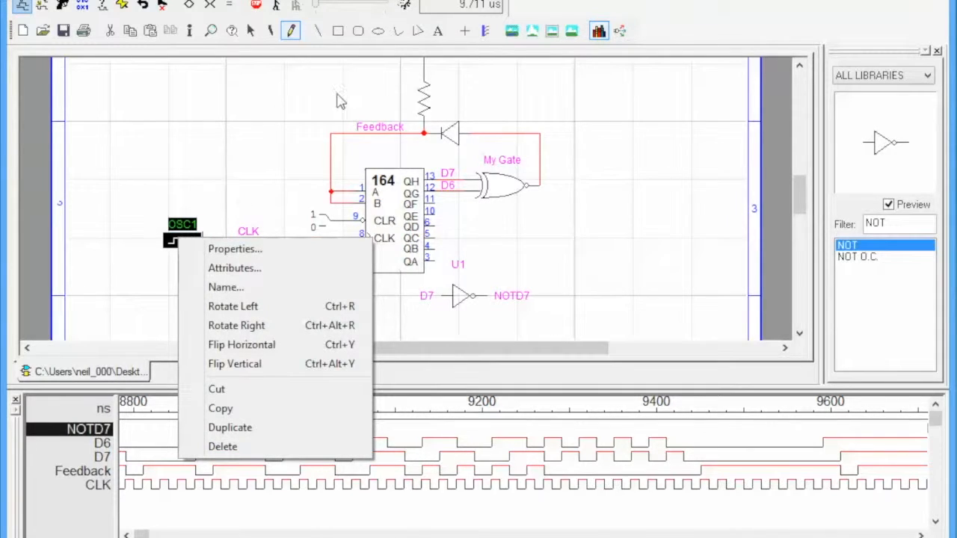
- Name the binary switch connected to the 164's CLR input as SW1
{"action": "left_click", "coordinate": [291, 31]}
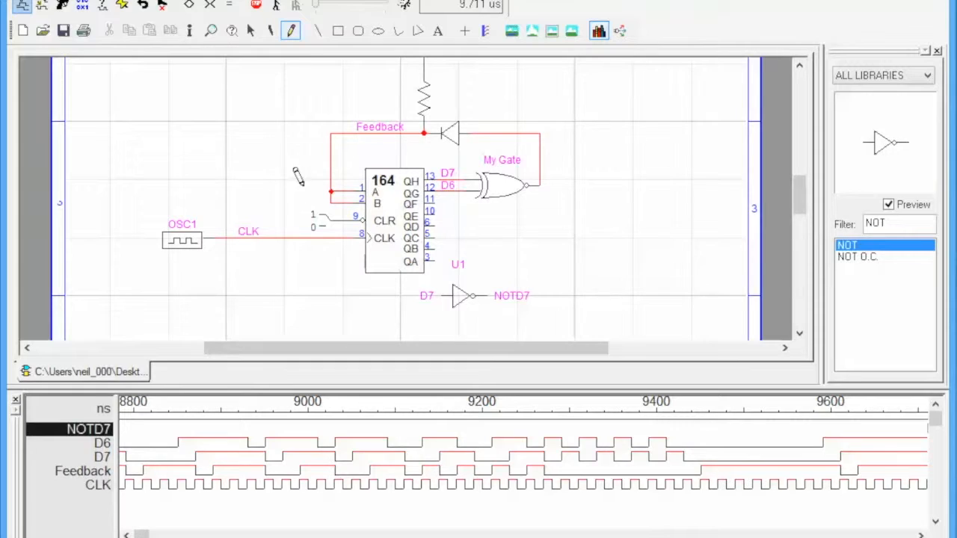
{"action": "left_click", "coordinate": [314, 214]}
{"action": "left_click", "coordinate": [320, 216]}
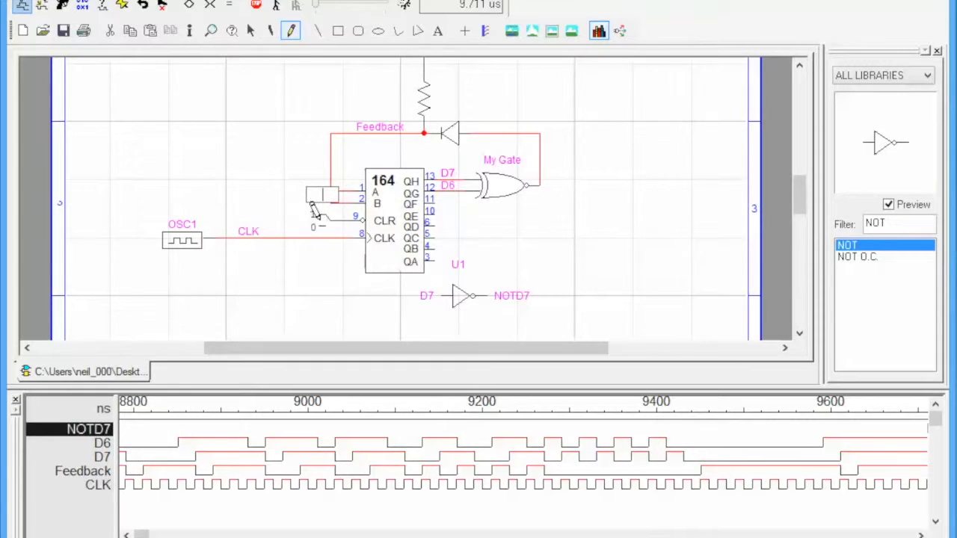
{"action": "type", "text": "W"}
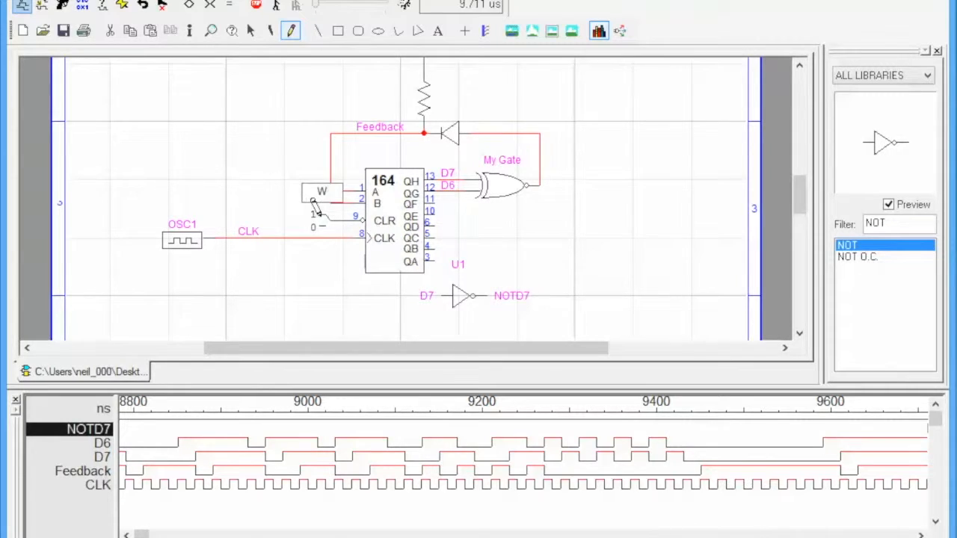
{"action": "key", "text": "BackSpace"}
{"action": "type", "text": "SW1"}
{"action": "key", "text": "Return"}
{"action": "key", "text": "space"}
- Reposition the SW1 label just above and to the left of its switch, clear of the Feedback wires
{"action": "mouse_move", "coordinate": [319, 196]}
{"action": "left_mouse_down"}
{"action": "mouse_move", "coordinate": [284, 197]}
{"action": "mouse_move", "coordinate": [285, 209]}
{"action": "left_mouse_up"}
{"action": "left_click", "coordinate": [289, 188]}
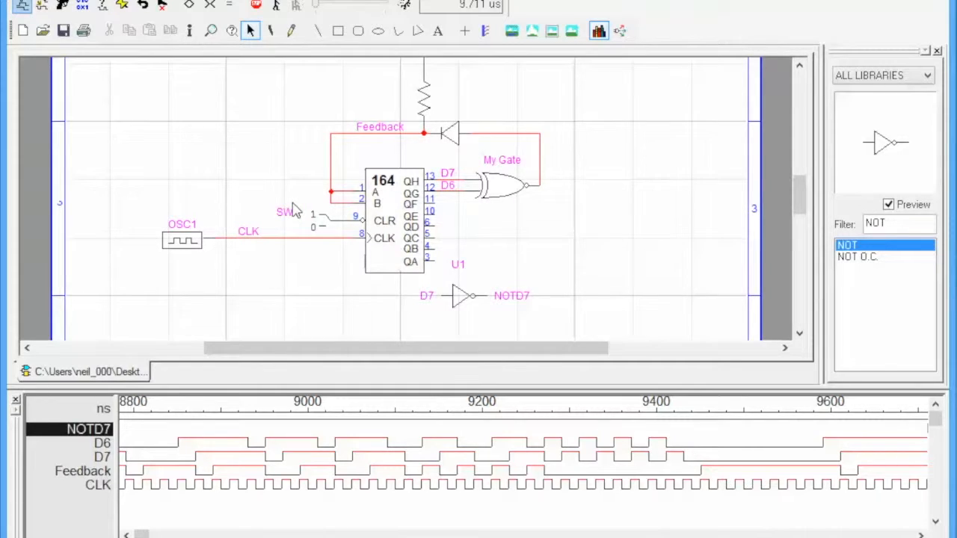
{"action": "left_click_drag", "start_coordinate": [288, 212], "coordinate": [305, 202]}
{"action": "left_click", "coordinate": [297, 181]}
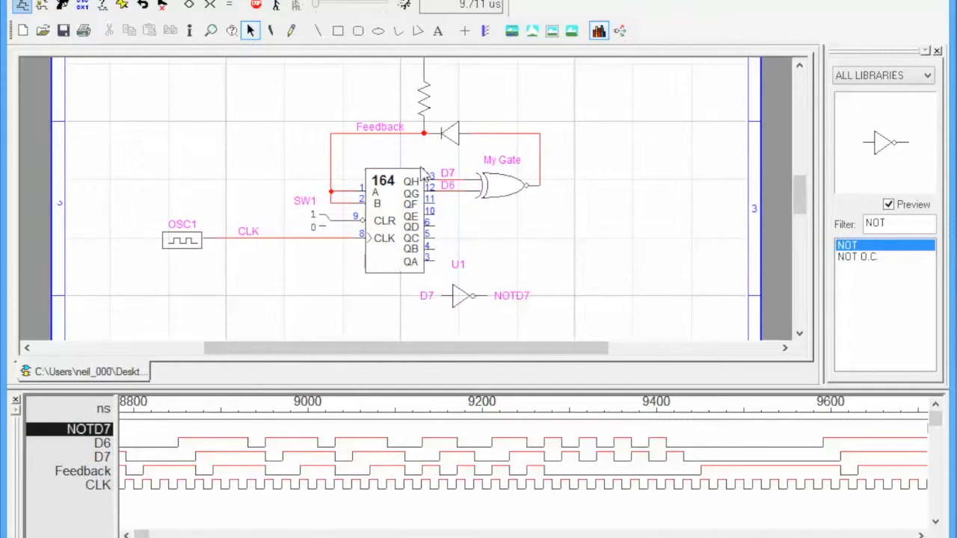
- Rename the XNOR gate labelled My Gate as U3
{"action": "left_click", "coordinate": [290, 31]}
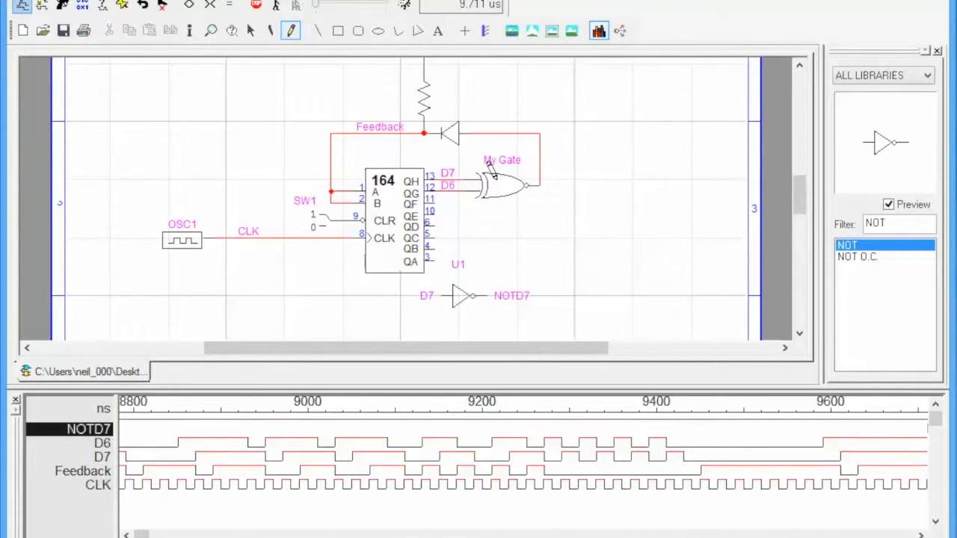
{"action": "double_click", "coordinate": [488, 163]}
{"action": "type", "text": "U3"}
{"action": "key", "text": "Return"}
{"action": "left_click", "coordinate": [251, 31]}
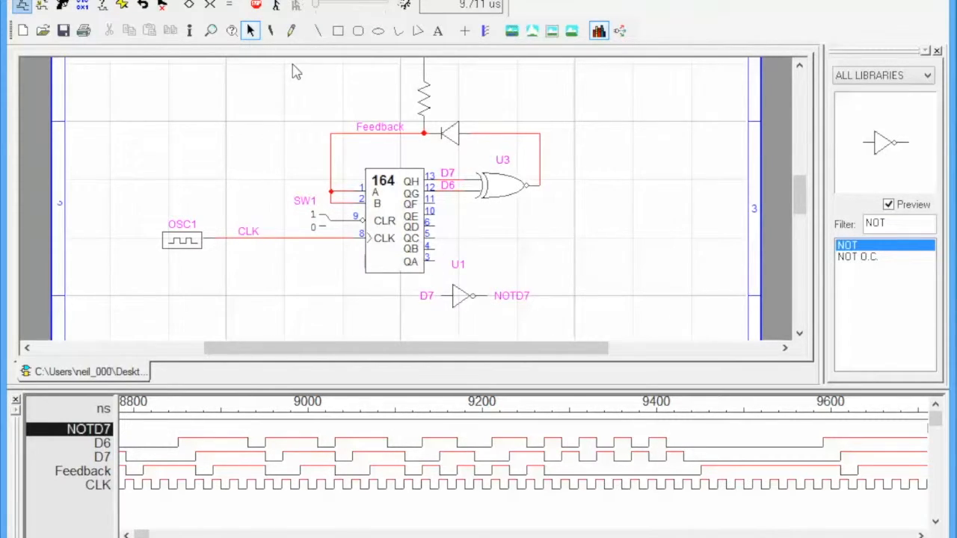
- Set the Value attribute of clock OSC1 to 14.288 MHz
{"action": "scroll", "coordinate": [311, 118], "scroll_direction": "up", "scroll_amount": 1}
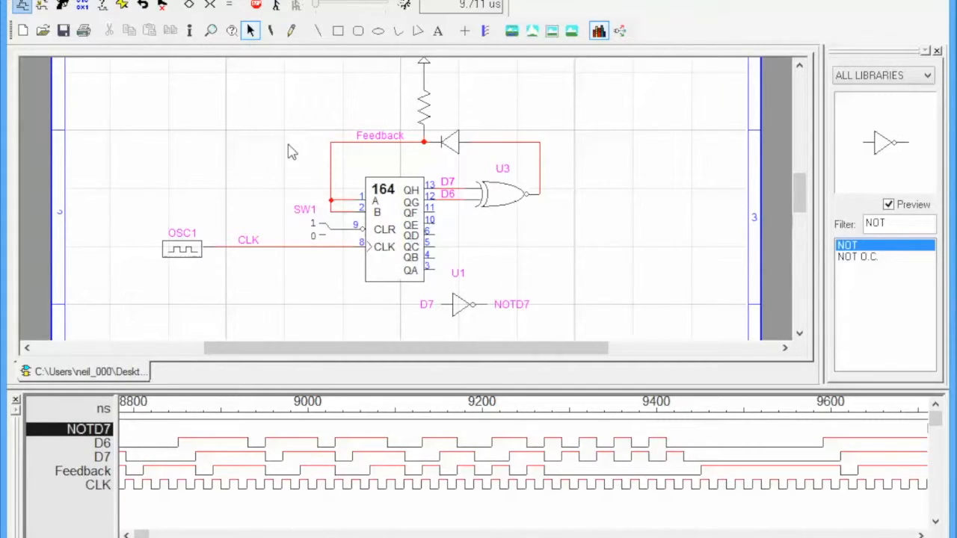
{"action": "right_click", "coordinate": [180, 253]}
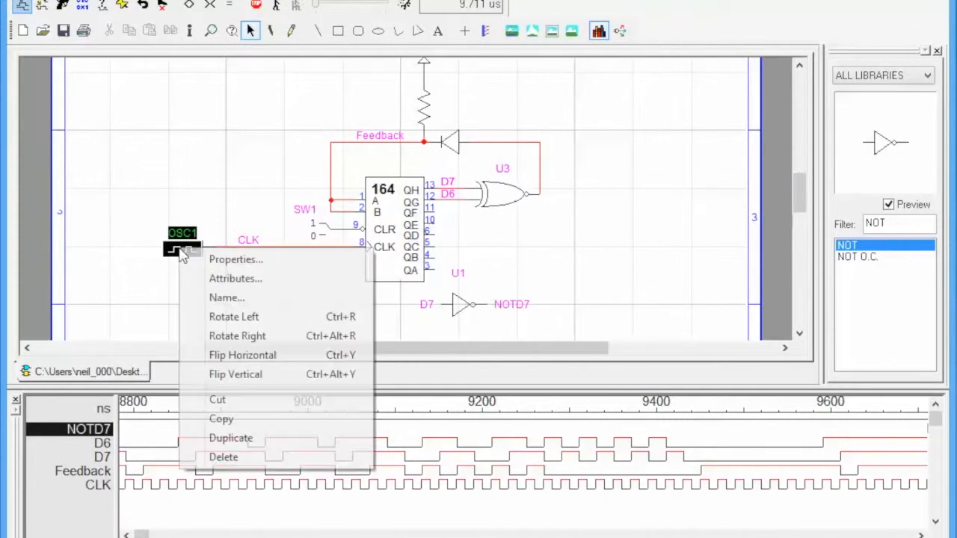
{"action": "left_click", "coordinate": [224, 279]}
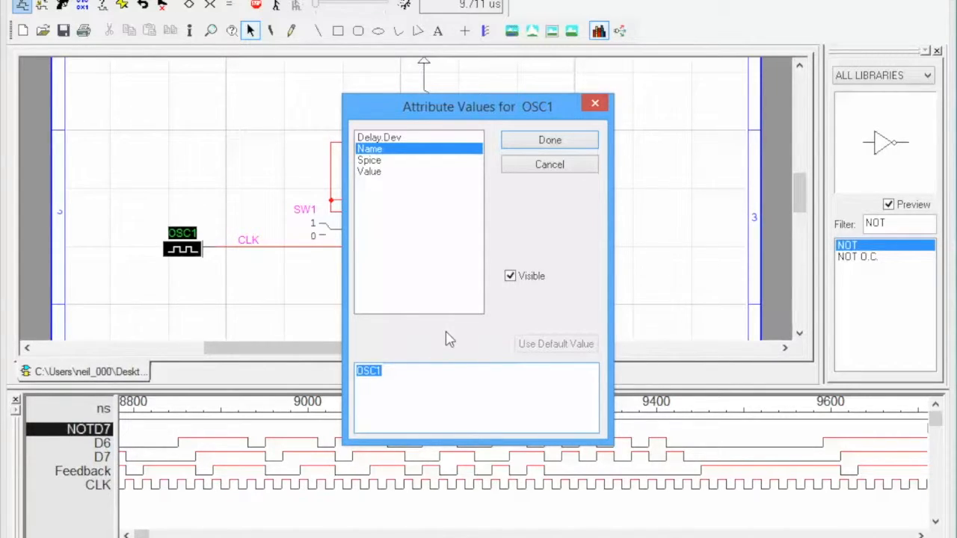
{"action": "left_click", "coordinate": [370, 172]}
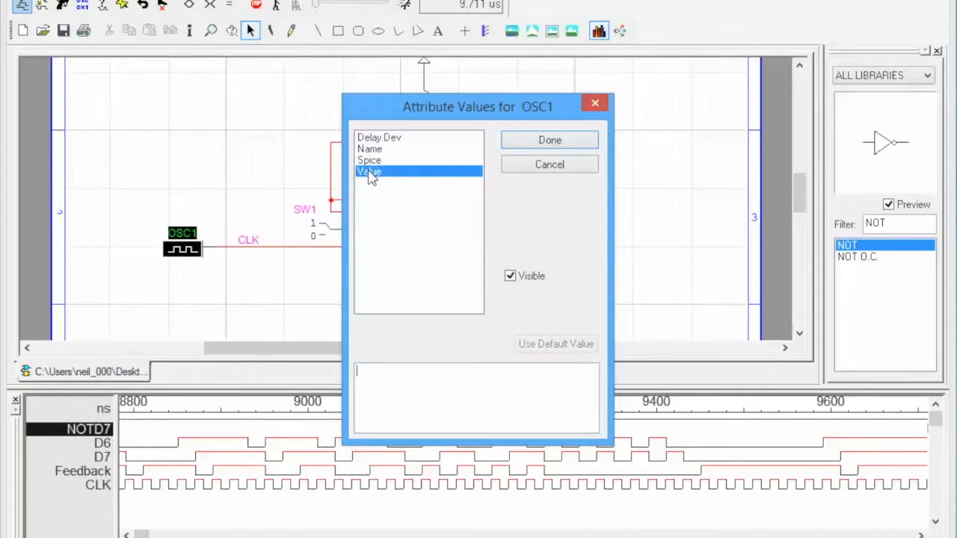
{"action": "type", "text": "14.2"}
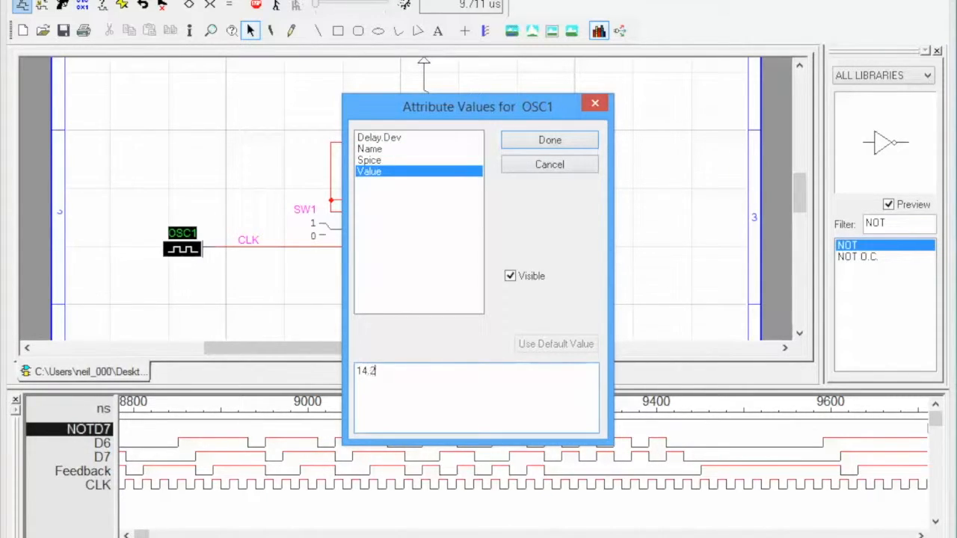
{"action": "type", "text": "88 MHz"}
{"action": "left_click", "coordinate": [550, 142]}
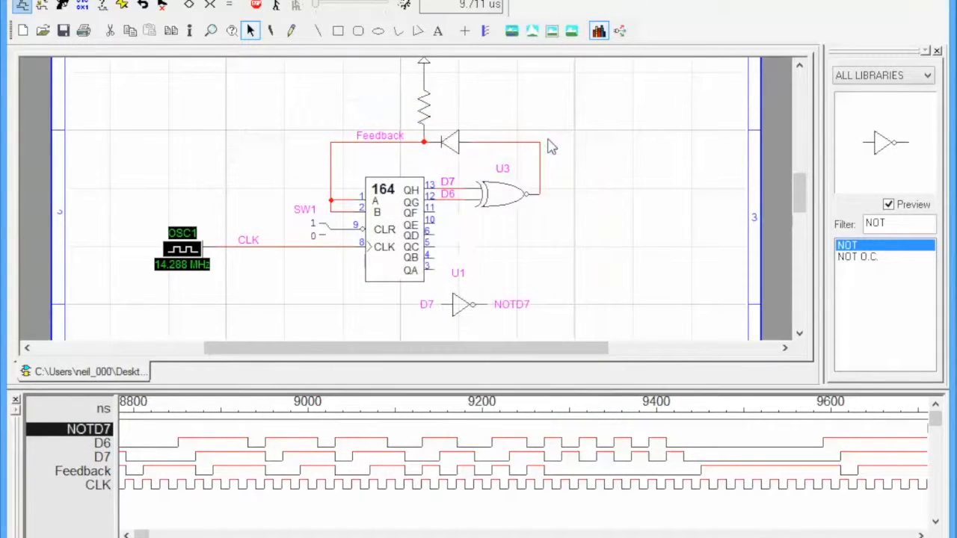
{"action": "left_click", "coordinate": [229, 160]}
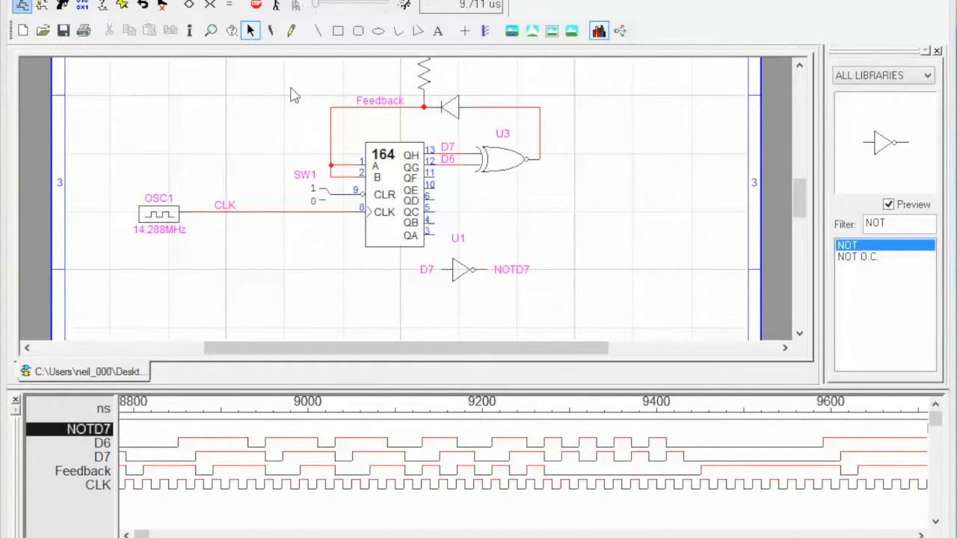
- Place a two-line text note above OSC1 with the title Random Sequencer and a "By" line giving the author's name
{"action": "left_click", "coordinate": [439, 33]}
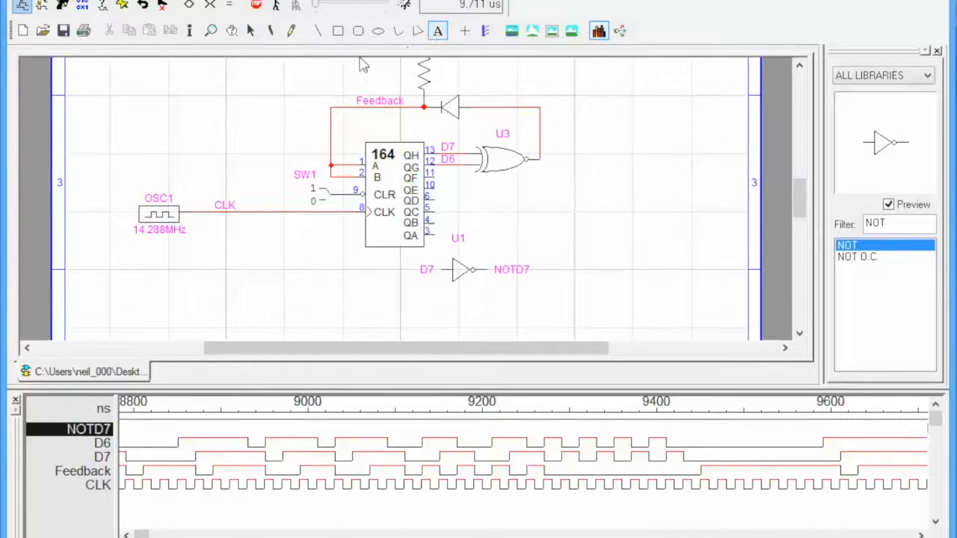
{"action": "left_click", "coordinate": [122, 90]}
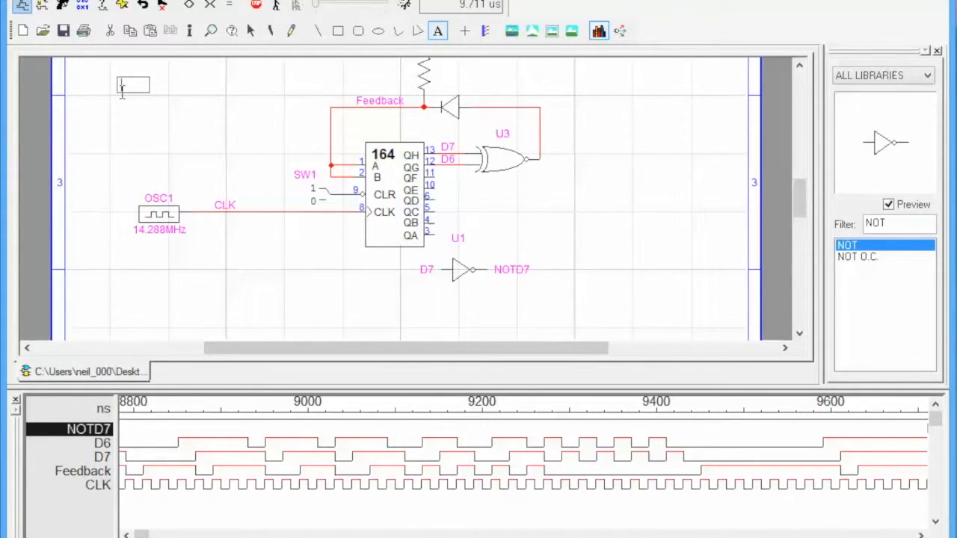
{"action": "type", "text": "Random S"}
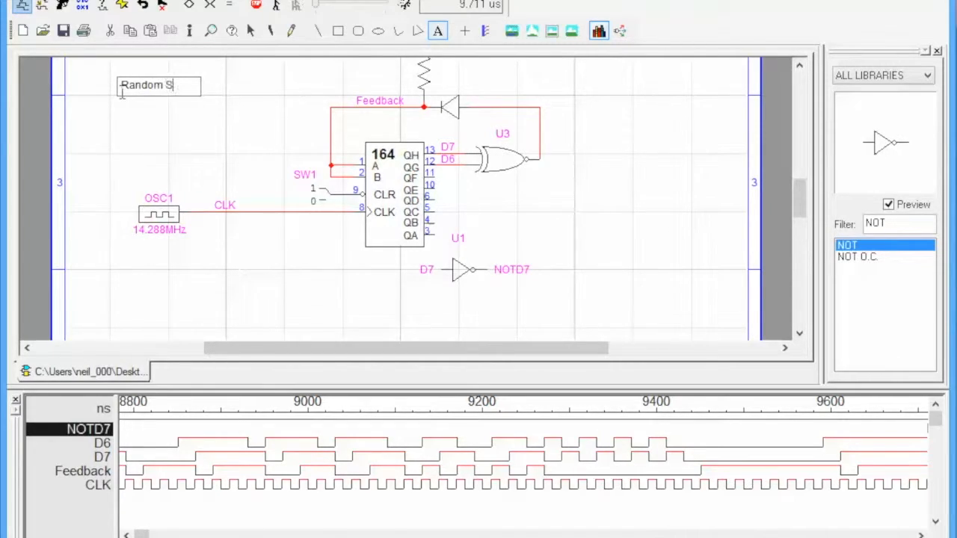
{"action": "type", "text": "equencer"}
{"action": "key", "text": "Return"}
{"action": "type", "text": "By C.jon"}
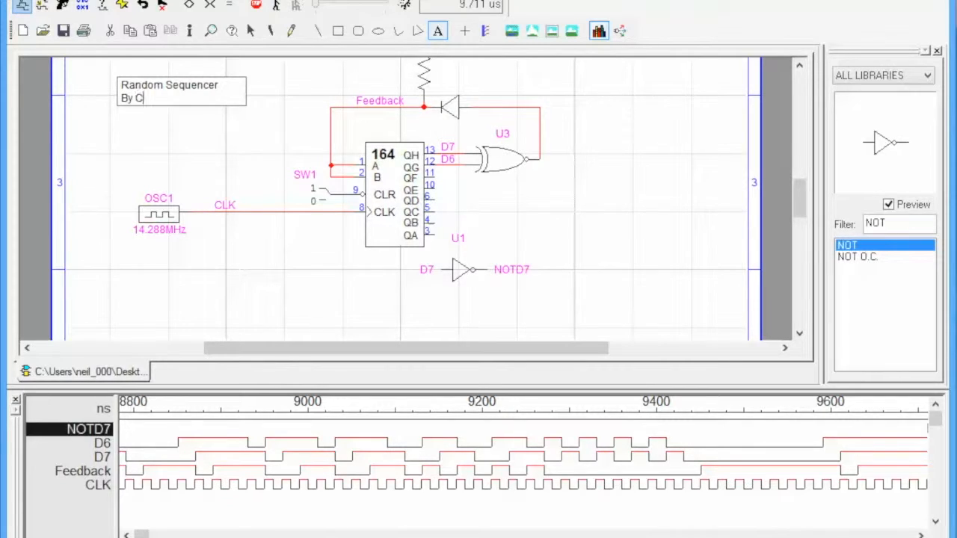
{"action": "key", "text": "BackSpace"}
{"action": "key", "text": "BackSpace"}
{"action": "key", "text": "BackSpace"}
{"action": "key", "text": "BackSpace"}
{"action": "type", "text": "Jones"}
{"action": "left_click", "coordinate": [156, 124]}
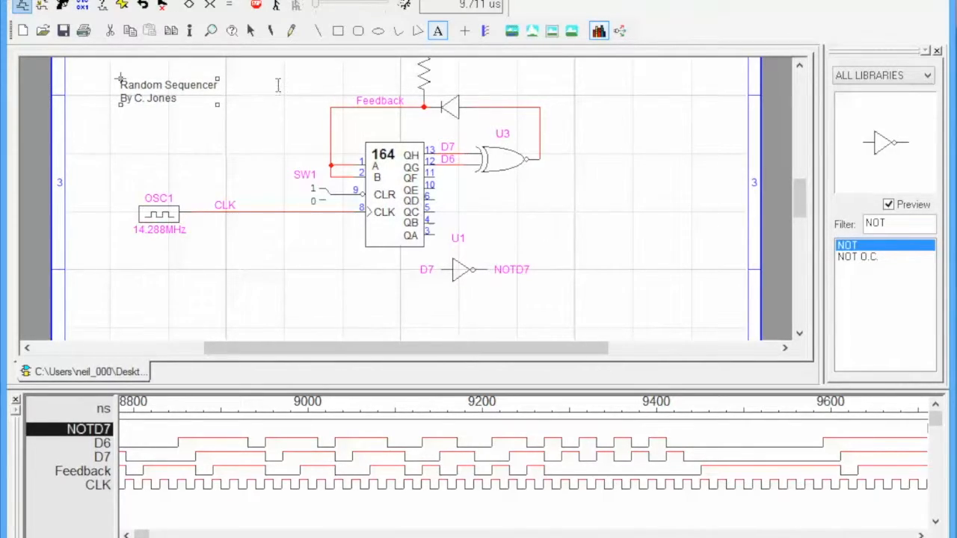
{"action": "key", "text": "Escape"}
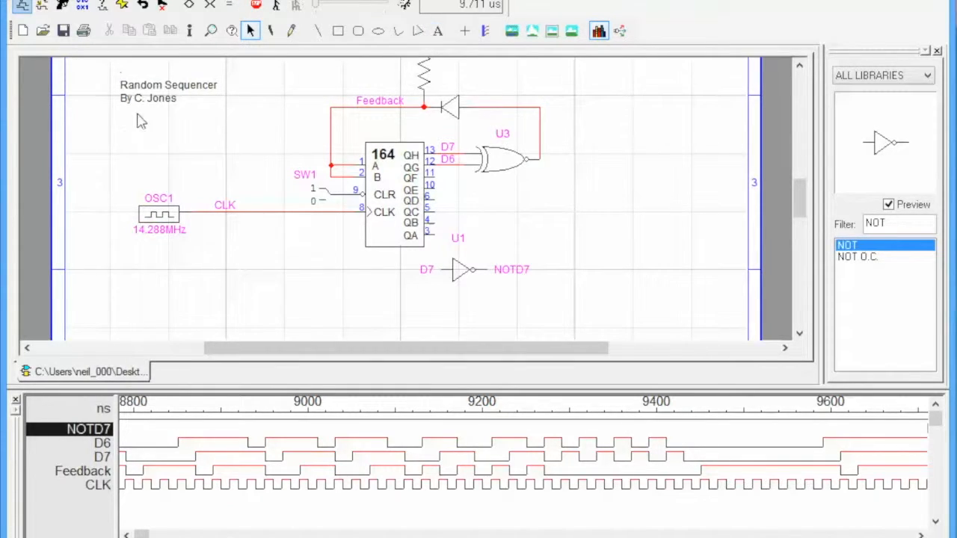
{"action": "mouse_move", "coordinate": [161, 90]}
{"action": "left_mouse_down"}
{"action": "mouse_move", "coordinate": [192, 124]}
{"action": "mouse_move", "coordinate": [180, 112]}
{"action": "mouse_move", "coordinate": [173, 145]}
{"action": "mouse_move", "coordinate": [167, 106]}
{"action": "left_mouse_up"}
{"action": "left_click", "coordinate": [187, 151]}
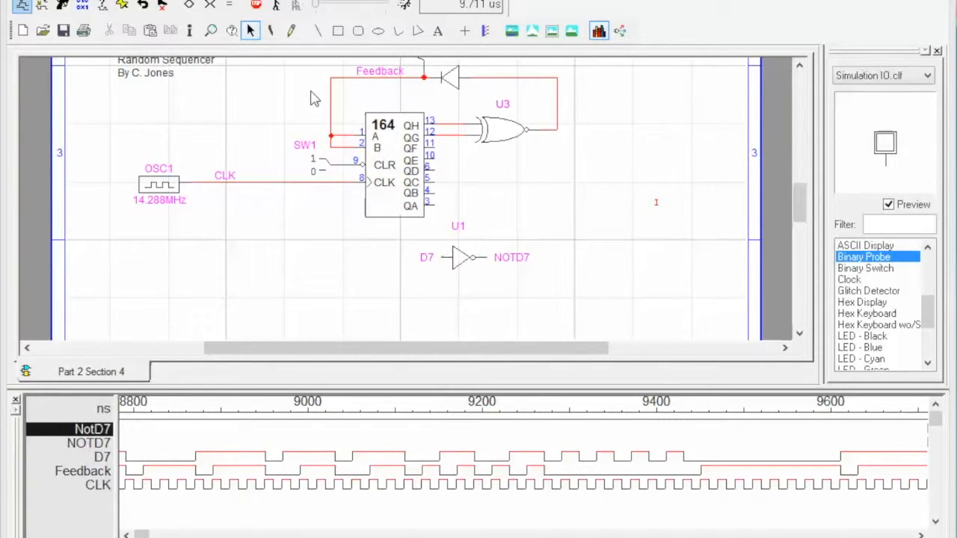
- Move XNOR gate U3 farther right of the 164 and straighten its output wire level with the diode
{"action": "left_click_drag", "start_coordinate": [495, 133], "coordinate": [588, 134]}
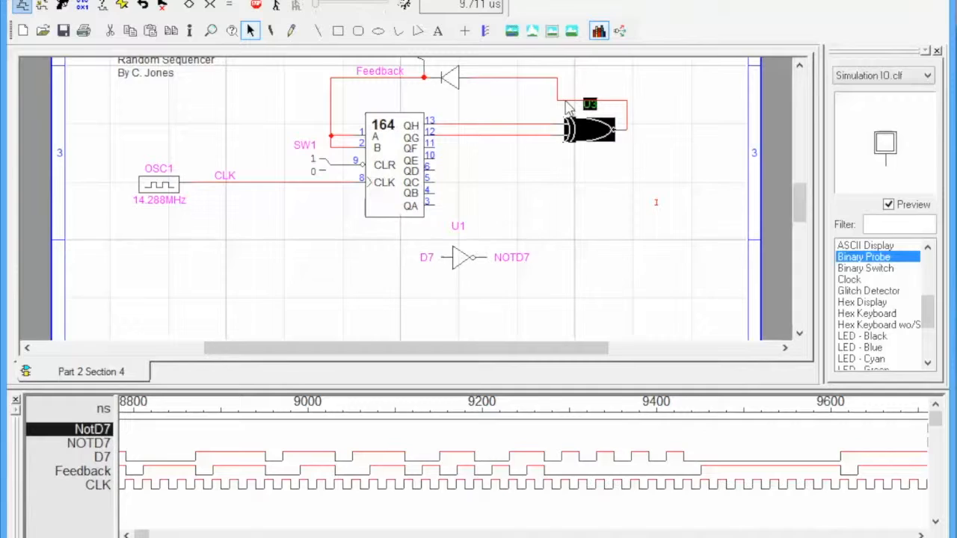
{"action": "left_click_drag", "start_coordinate": [565, 100], "coordinate": [565, 78]}
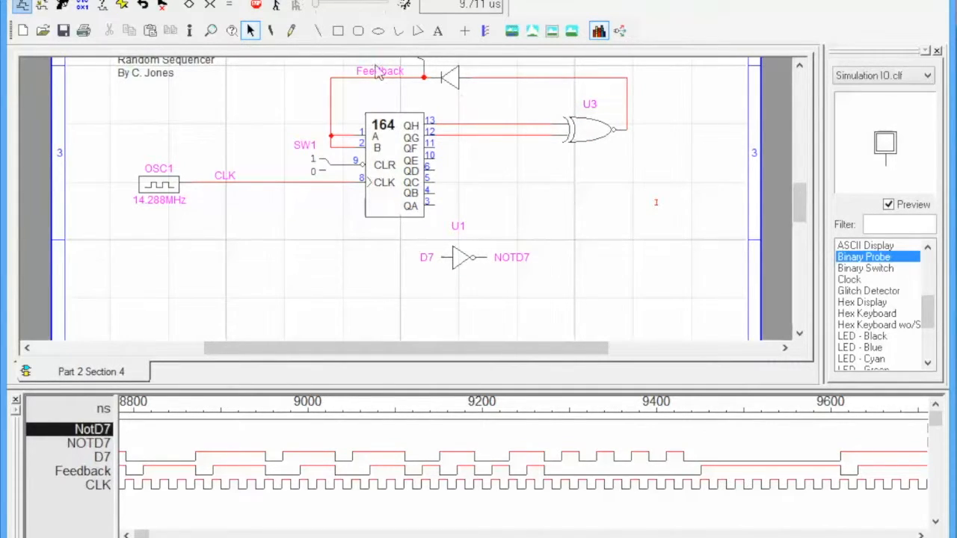
- Remove the two wires between the 164 and U3, and the D7 and NOTD7 signal names on inverter U1
{"action": "left_click", "coordinate": [270, 32]}
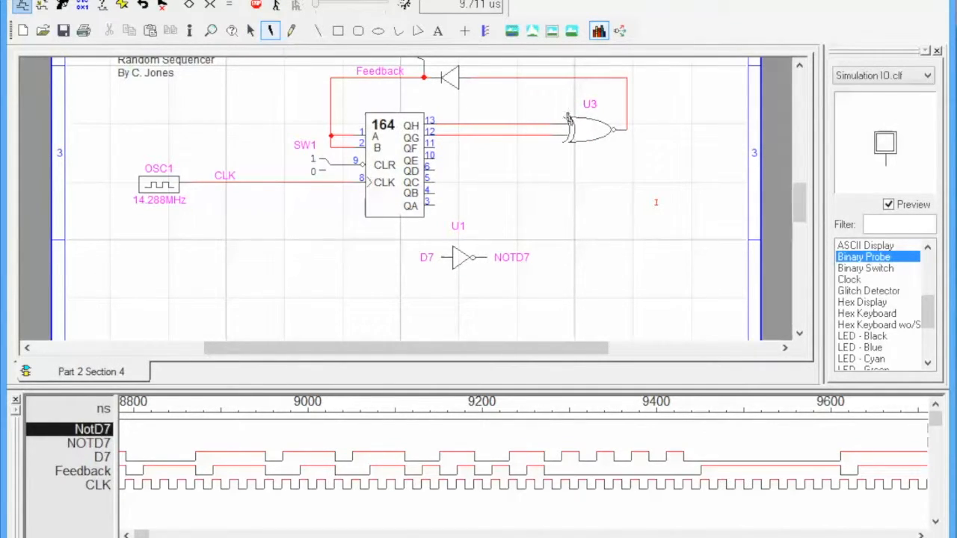
{"action": "left_click", "coordinate": [491, 135]}
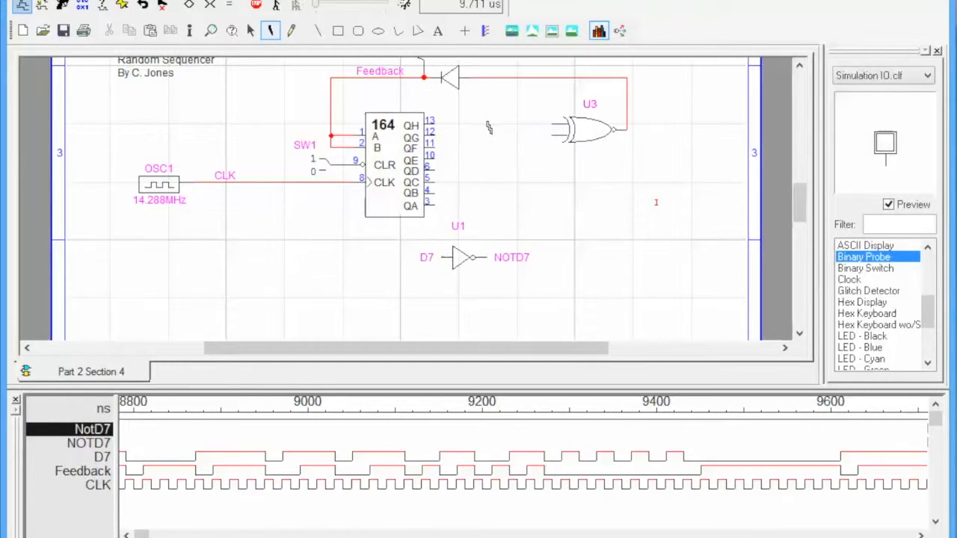
{"action": "left_click", "coordinate": [423, 253]}
{"action": "left_click", "coordinate": [507, 252]}
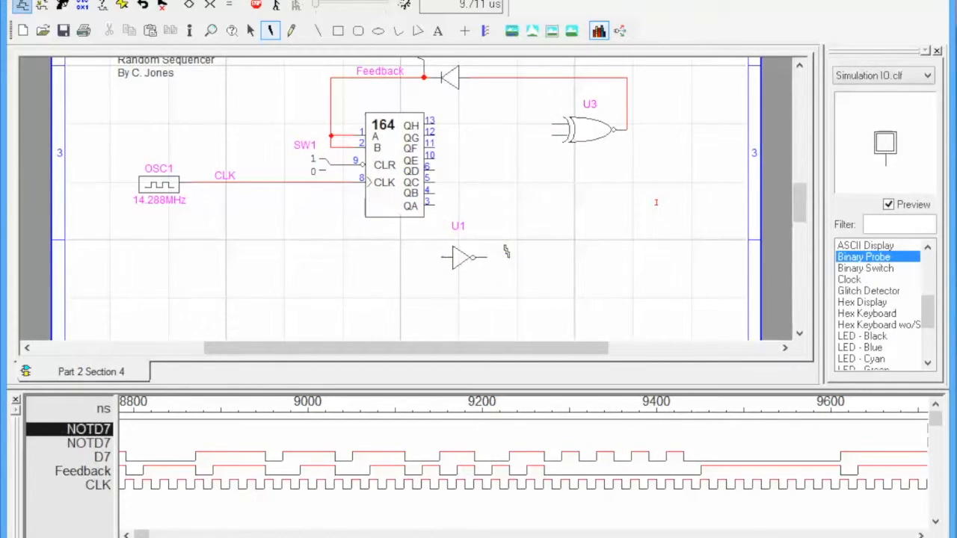
{"action": "key", "text": "ctrl+e"}
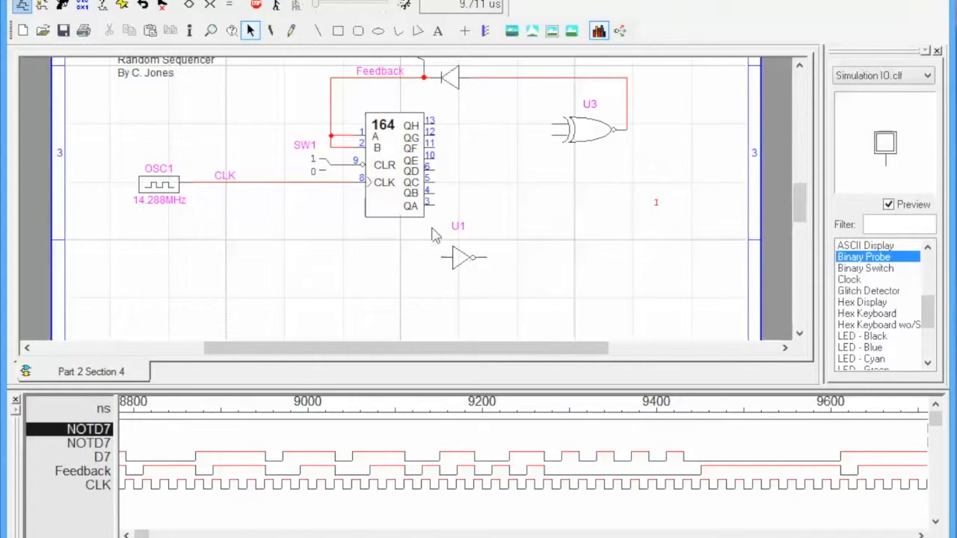
- Move inverter U1 together with its label to the open area below gate U3
{"action": "left_click_drag", "start_coordinate": [426, 232], "coordinate": [499, 278]}
{"action": "left_click_drag", "start_coordinate": [457, 257], "coordinate": [620, 239]}
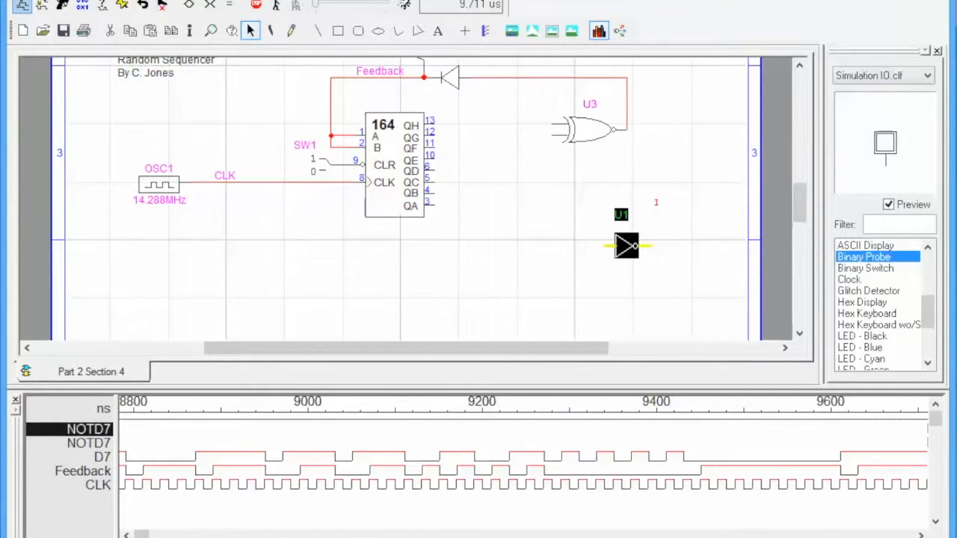
- Create a bus breakout with pins D0..7 and attach it to the 164's QA to QH outputs
{"action": "left_click", "coordinate": [152, 0]}
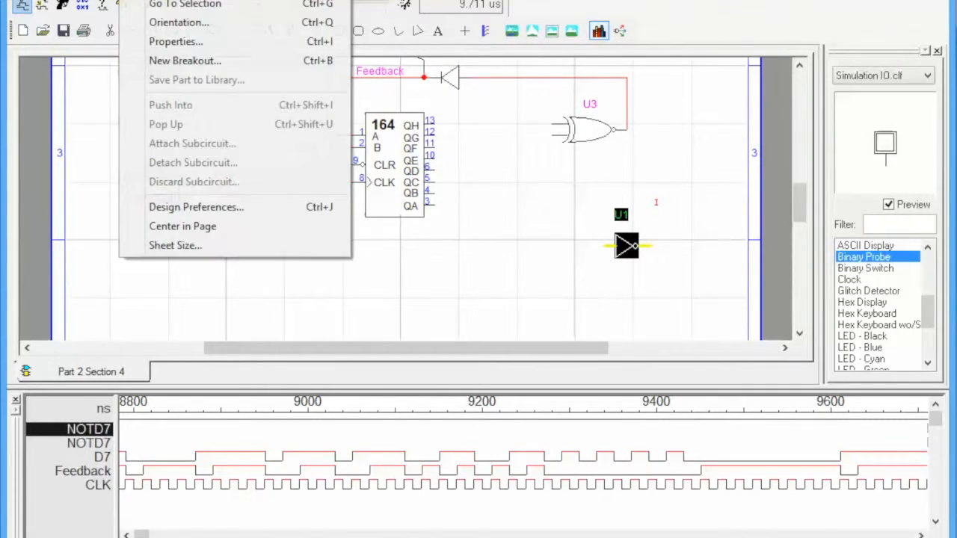
{"action": "left_click", "coordinate": [187, 60]}
{"action": "left_click", "coordinate": [327, 374]}
{"action": "type", "text": "D0..7"}
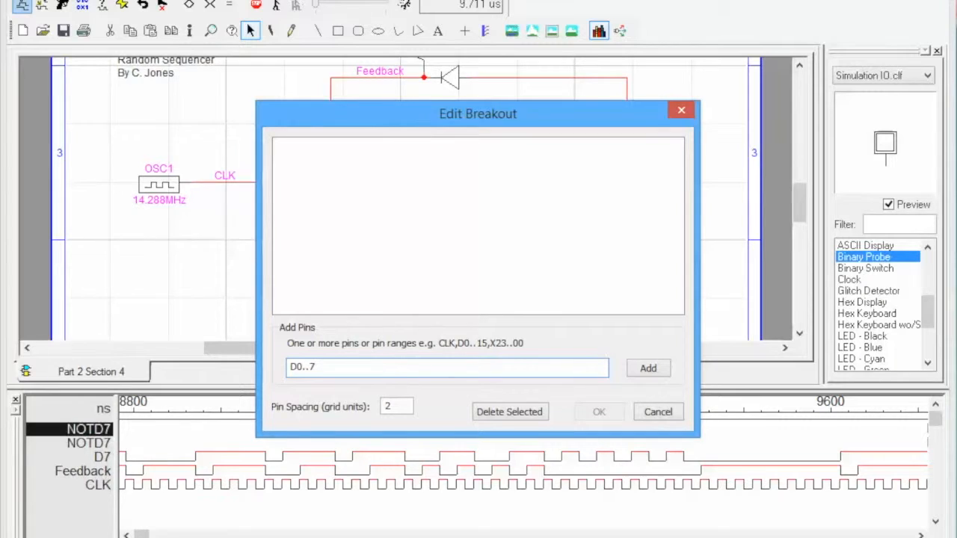
{"action": "left_click", "coordinate": [648, 370]}
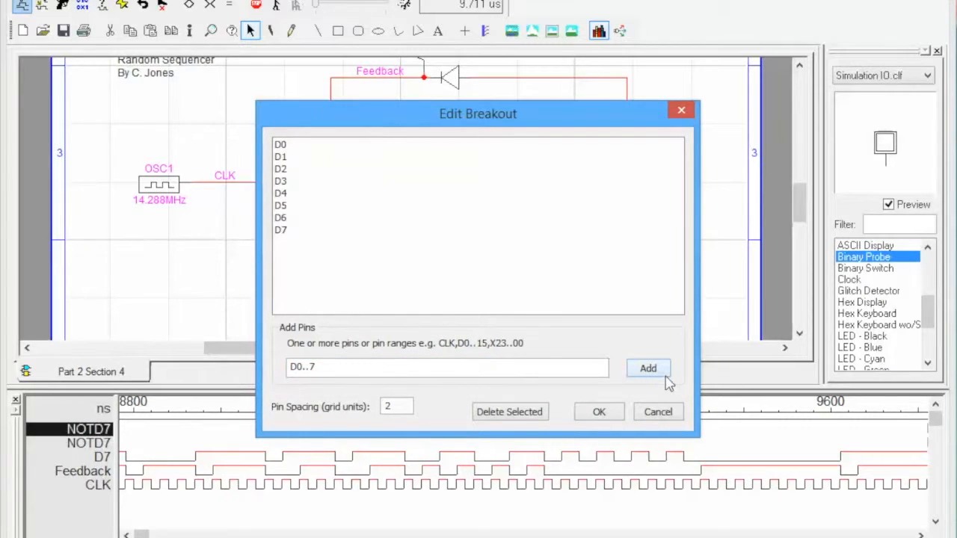
{"action": "left_click", "coordinate": [599, 413]}
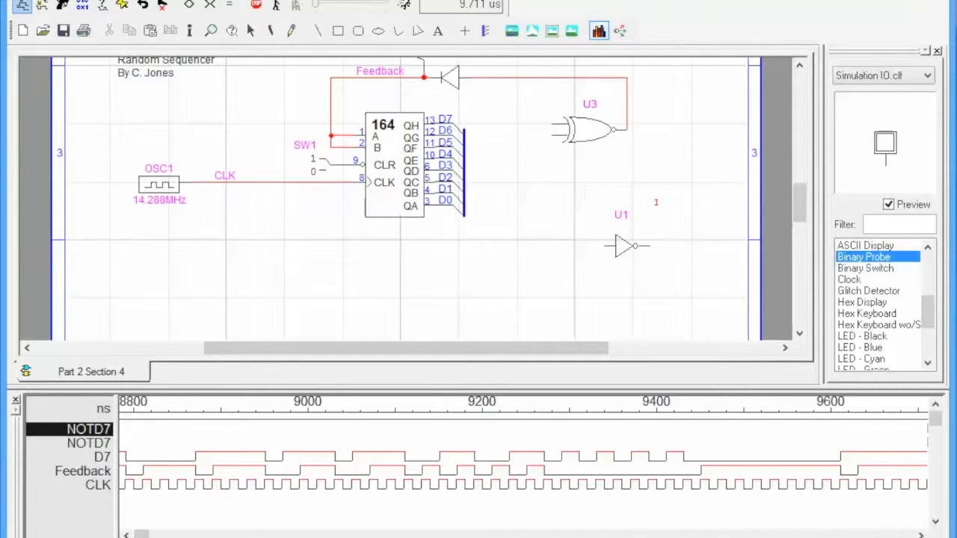
{"action": "left_click", "coordinate": [455, 171]}
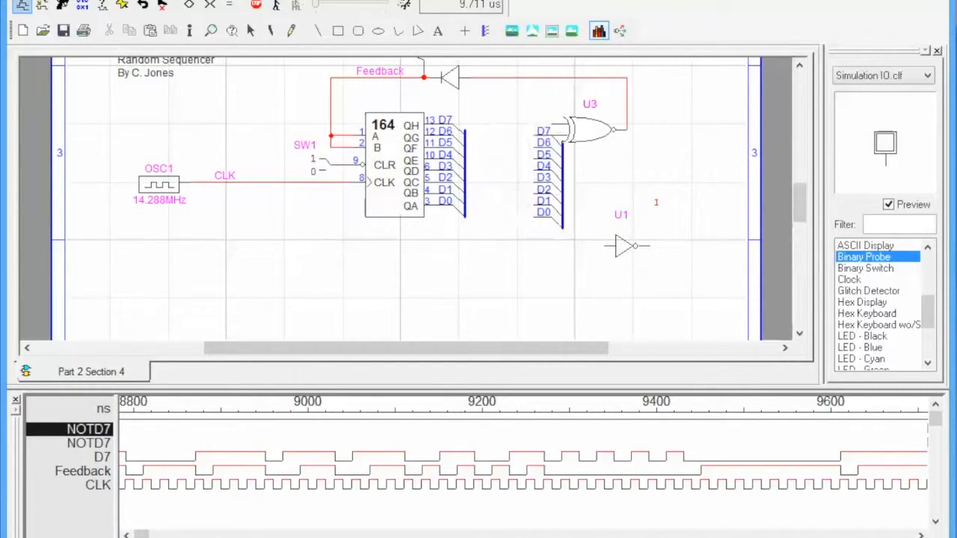
{"action": "key", "text": "Escape"}
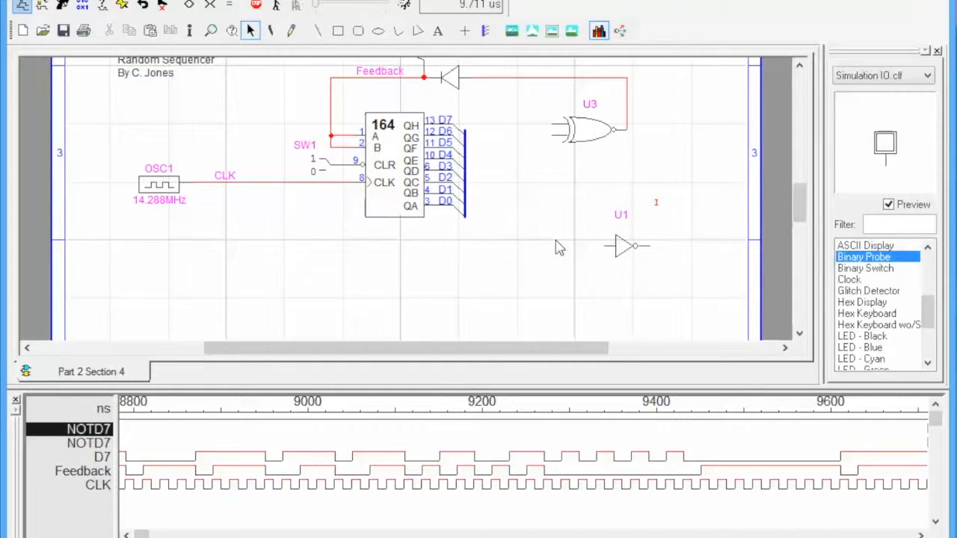
- Create a breakout with pins D7,D6 and attach it, facing the opposite way, to the two inputs of U3
{"action": "left_click", "coordinate": [161, 2]}
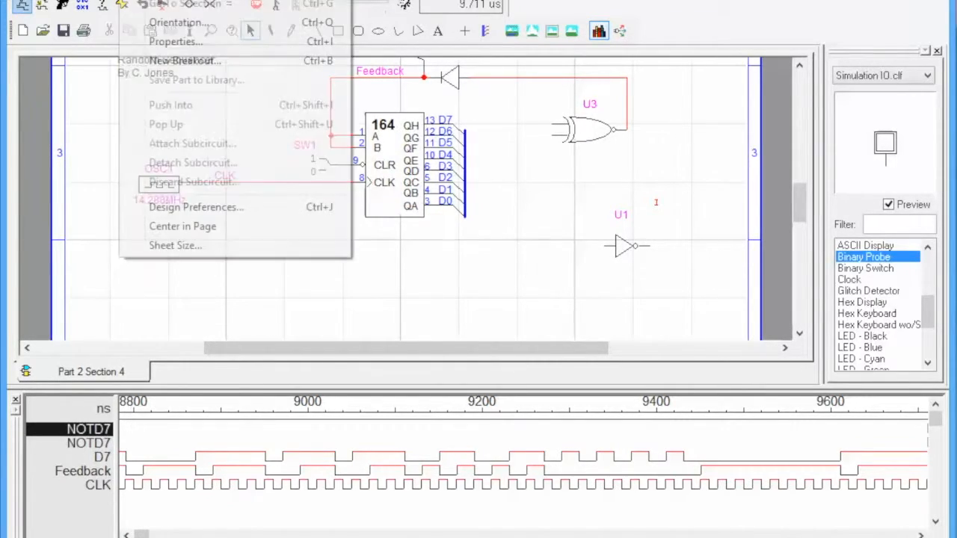
{"action": "left_click", "coordinate": [179, 63]}
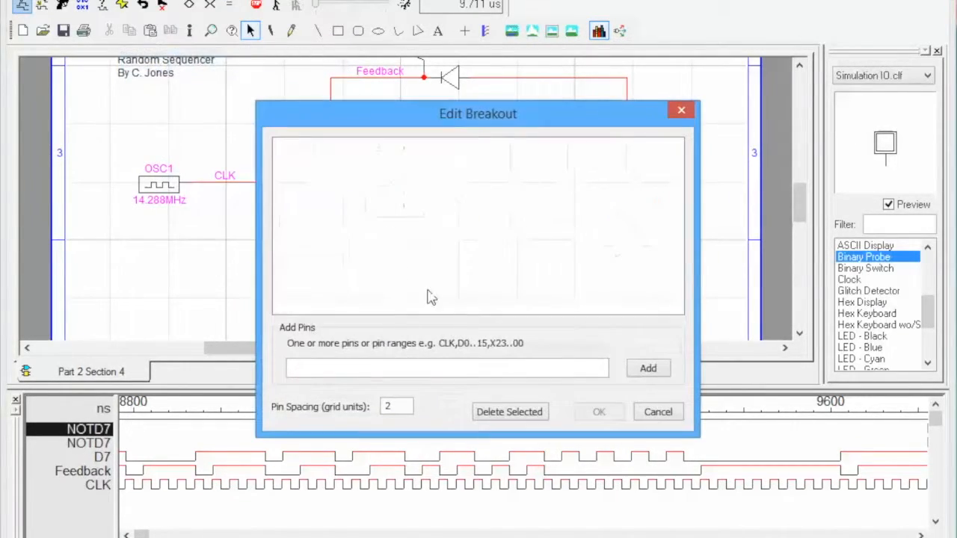
{"action": "type", "text": "D"}
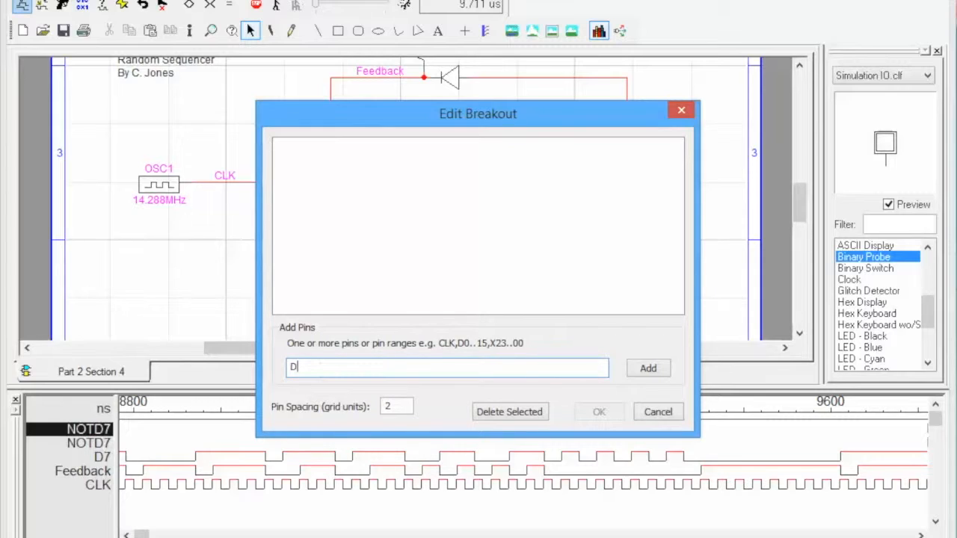
{"action": "type", "text": "7,D6"}
{"action": "left_click", "coordinate": [648, 368]}
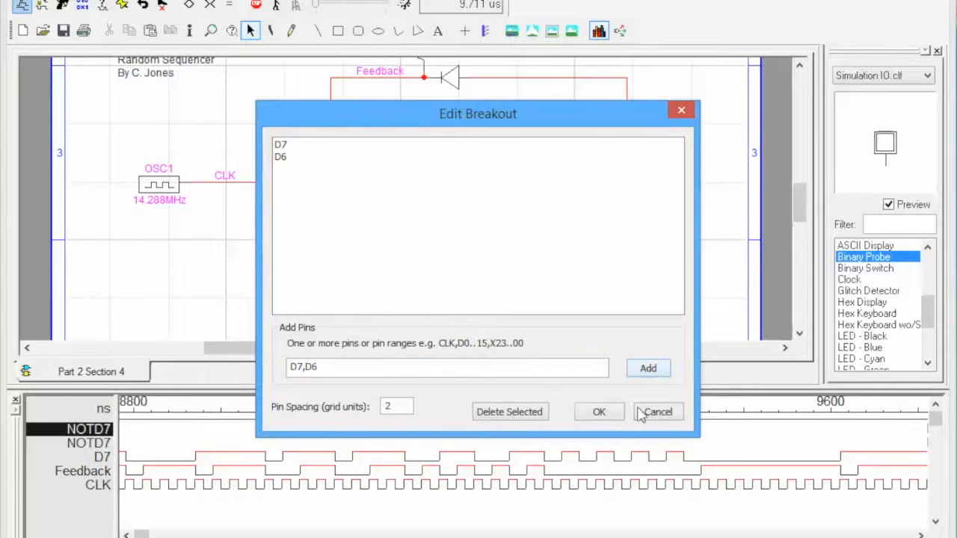
{"action": "left_click", "coordinate": [603, 415]}
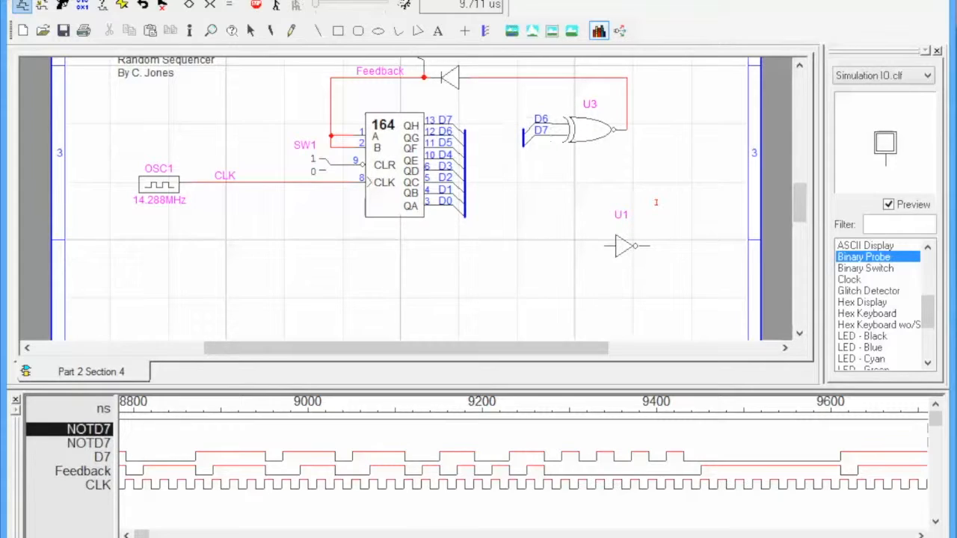
{"action": "left_click", "coordinate": [536, 141]}
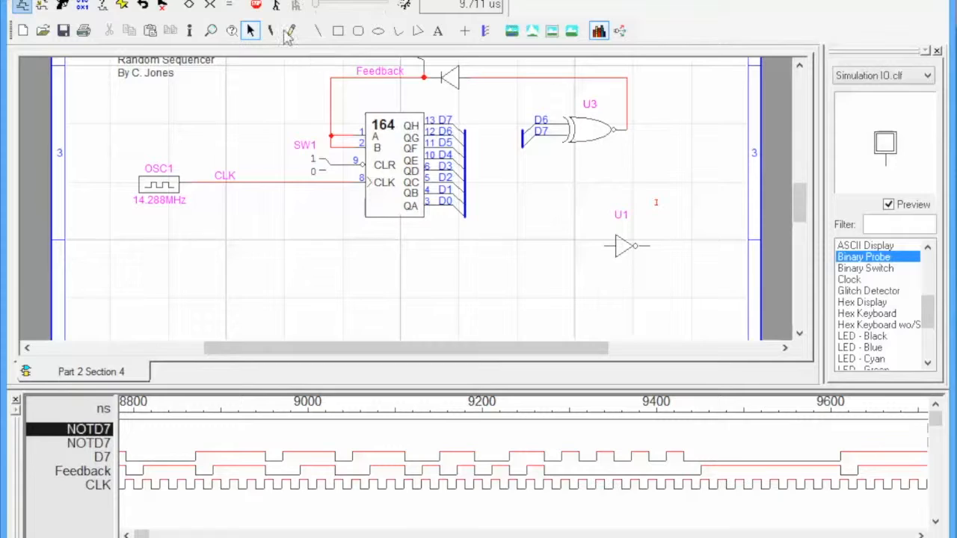
- Create a single-pin D0 breakout and place it below the U3 breakout, in line with its bus edge
{"action": "left_click", "coordinate": [156, 0]}
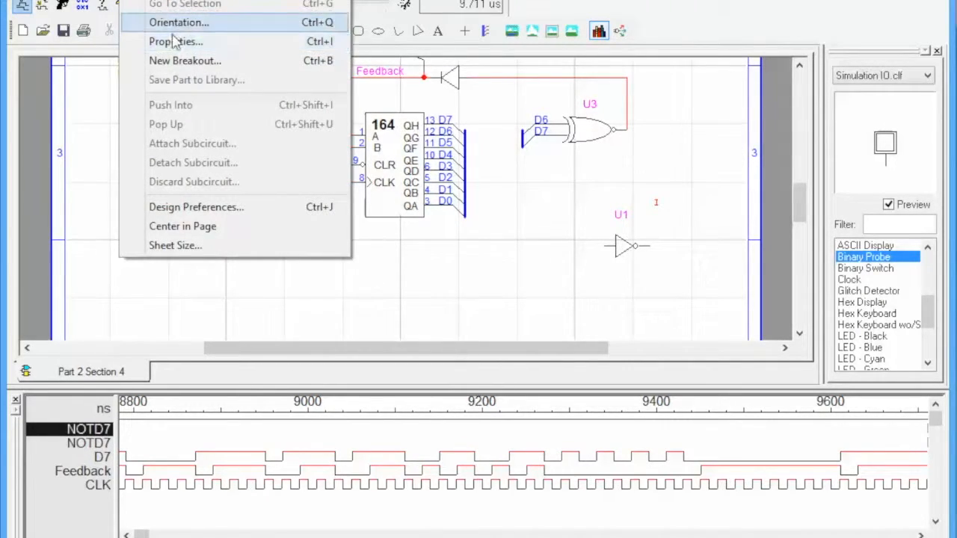
{"action": "left_click", "coordinate": [179, 61]}
{"action": "left_click", "coordinate": [344, 364]}
{"action": "type", "text": "D0"}
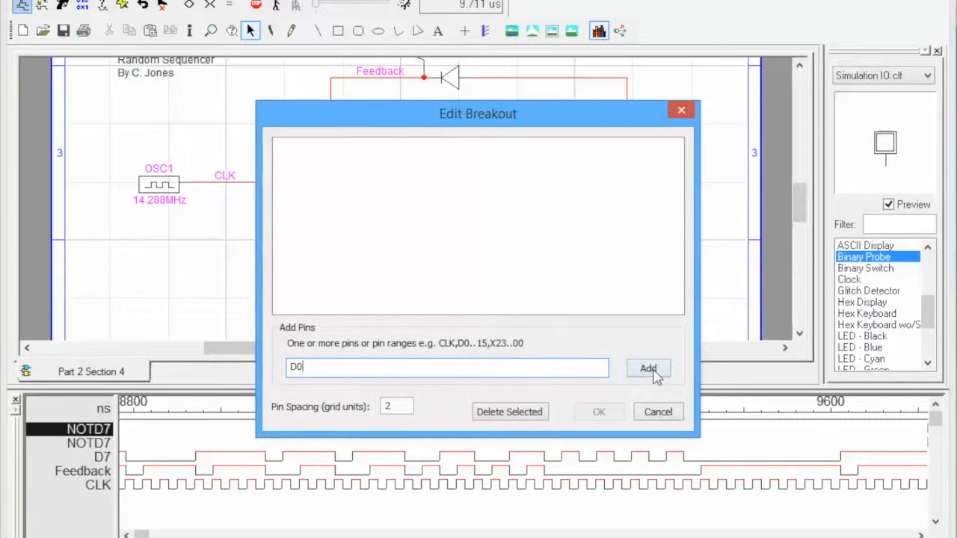
{"action": "left_click", "coordinate": [646, 367]}
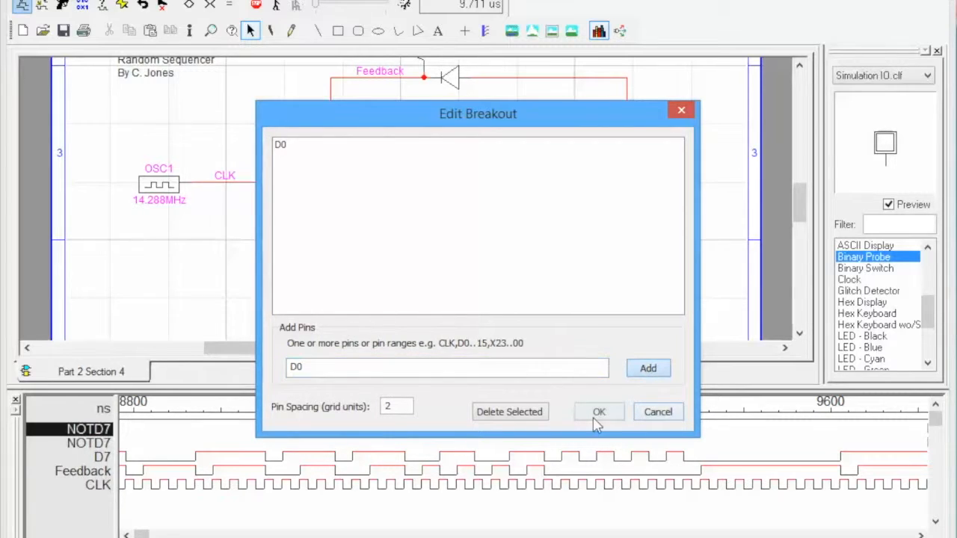
{"action": "left_click", "coordinate": [599, 412]}
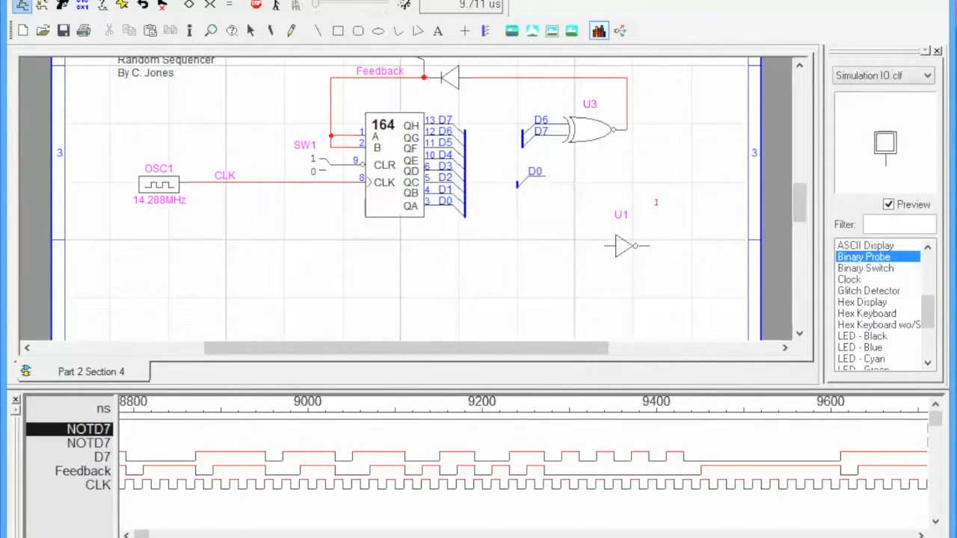
{"action": "left_click", "coordinate": [523, 184]}
{"action": "left_click", "coordinate": [251, 31]}
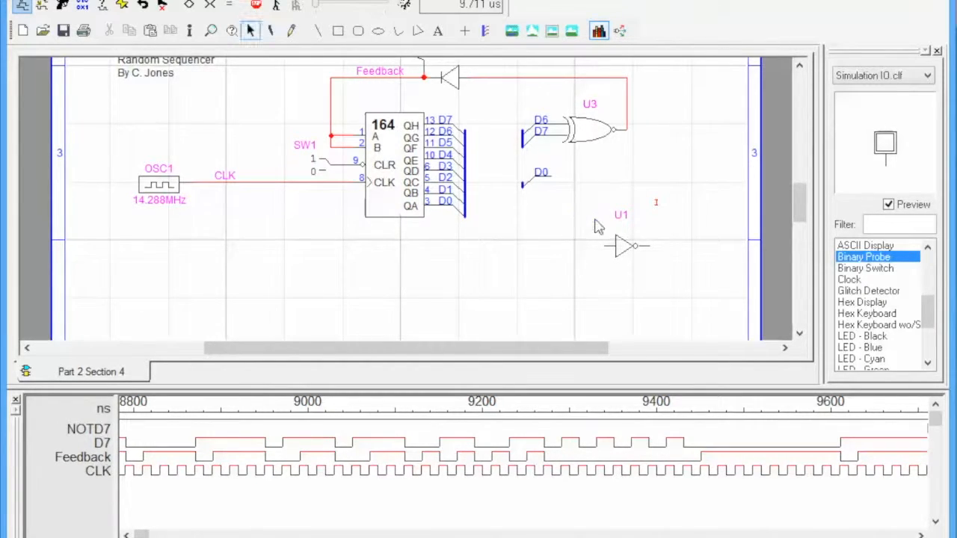
- Create a single-pin D7 breakout and place it level with U1's input, in line with the D0 breakout
{"action": "left_click", "coordinate": [162, 6]}
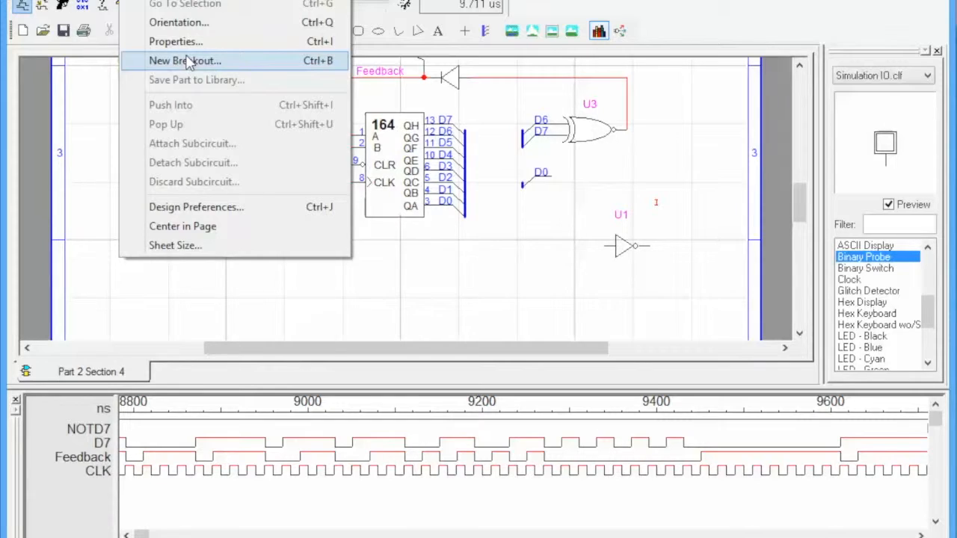
{"action": "left_click", "coordinate": [187, 62]}
{"action": "type", "text": "D"}
{"action": "left_click", "coordinate": [647, 368]}
{"action": "left_click", "coordinate": [600, 416]}
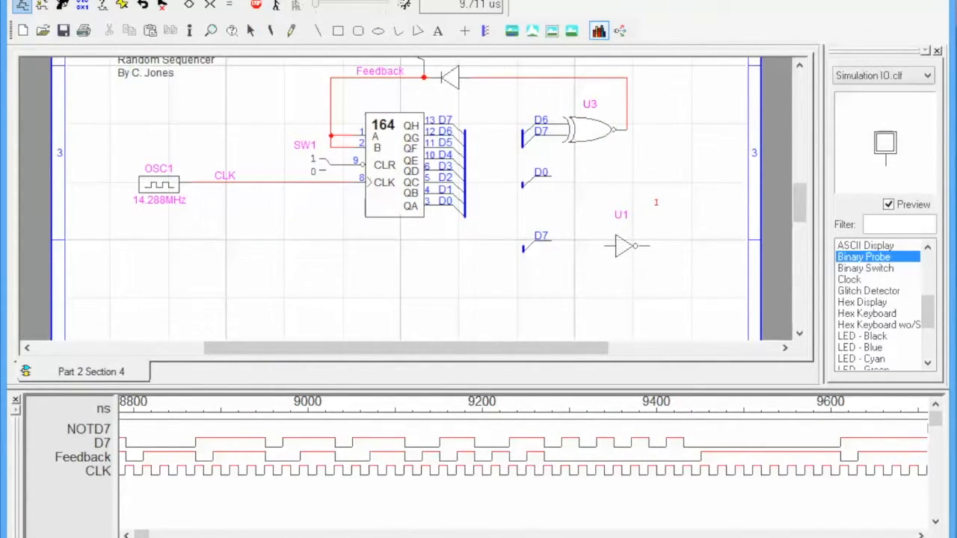
{"action": "left_click", "coordinate": [534, 249]}
{"action": "key", "text": "space"}
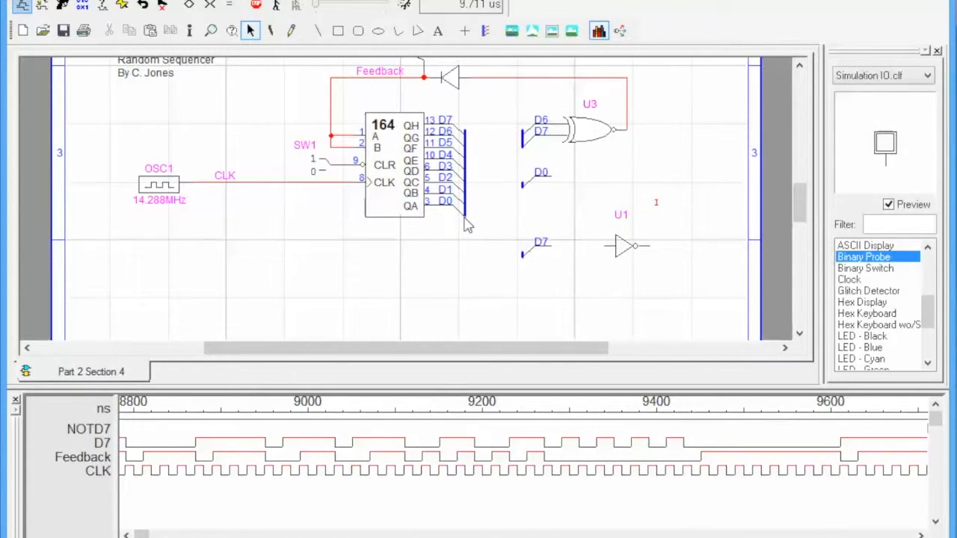
- Extend the 164 breakout's bus downward and across to join the D7, D0 and D6/D7 breakouts into one bus
{"action": "left_click_drag", "start_coordinate": [464, 217], "coordinate": [527, 153]}
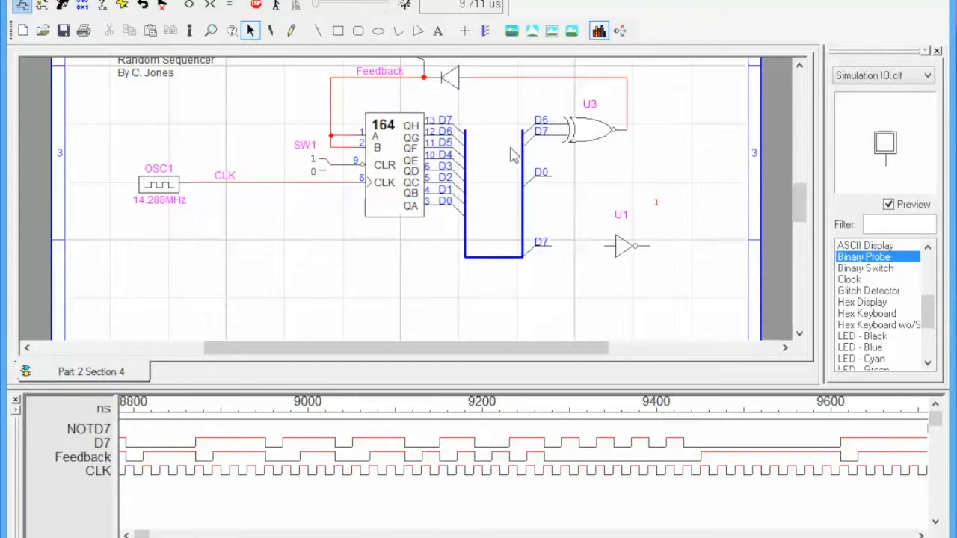
- Place a Binary Probe above the D0 breakout so that its pin connects to the D0 line
{"action": "scroll", "coordinate": [791, 269], "scroll_direction": "up", "scroll_amount": 1}
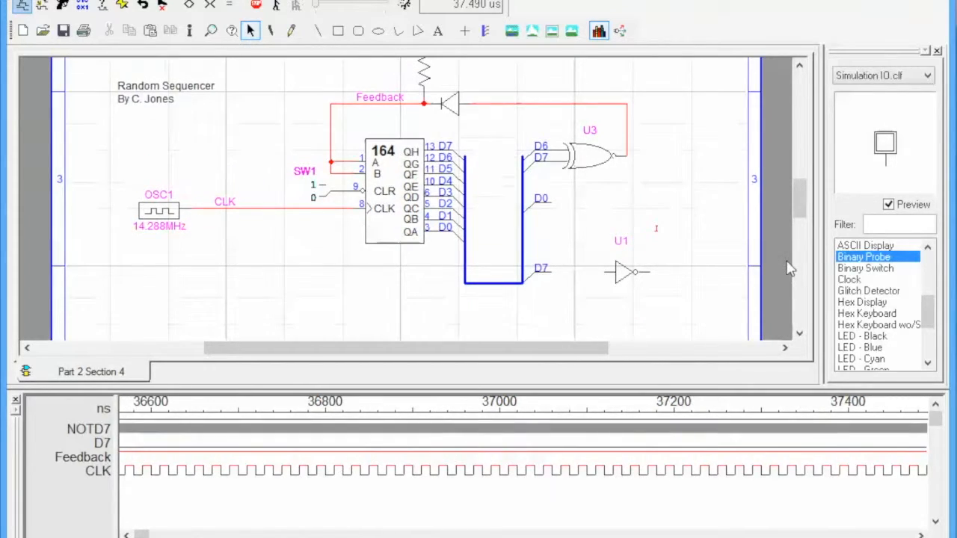
{"action": "left_click_drag", "start_coordinate": [867, 257], "coordinate": [562, 204]}
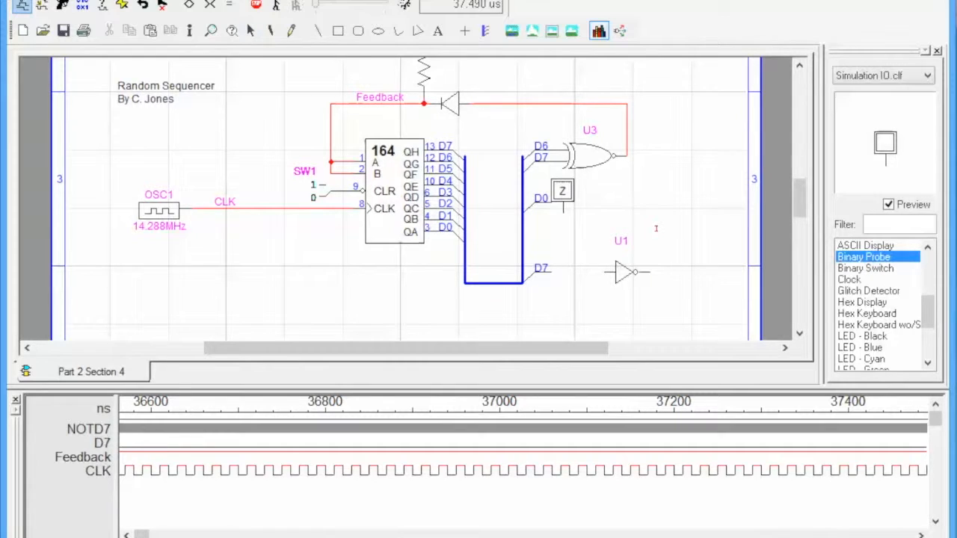
{"action": "left_click", "coordinate": [551, 181]}
{"action": "key", "text": "Escape"}
{"action": "left_click", "coordinate": [540, 200]}
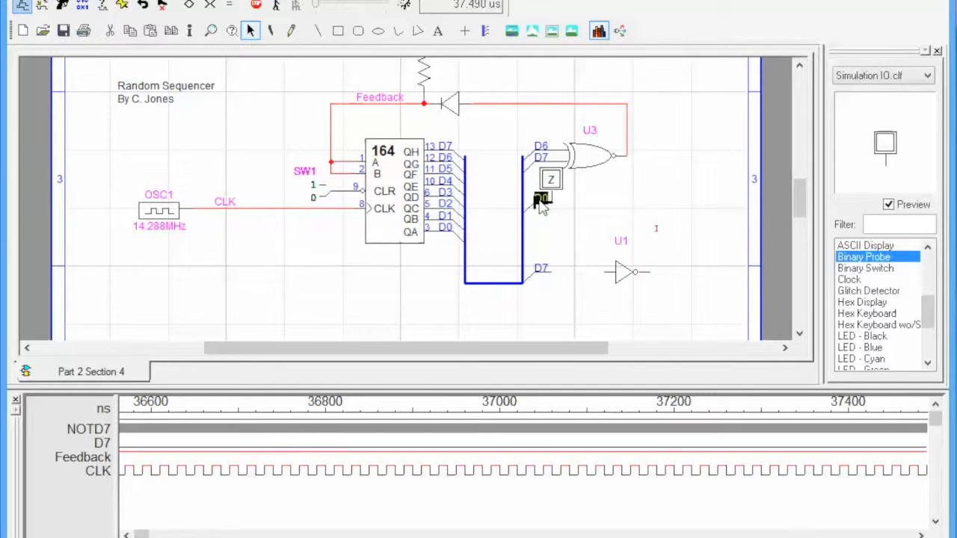
{"action": "left_click", "coordinate": [562, 223]}
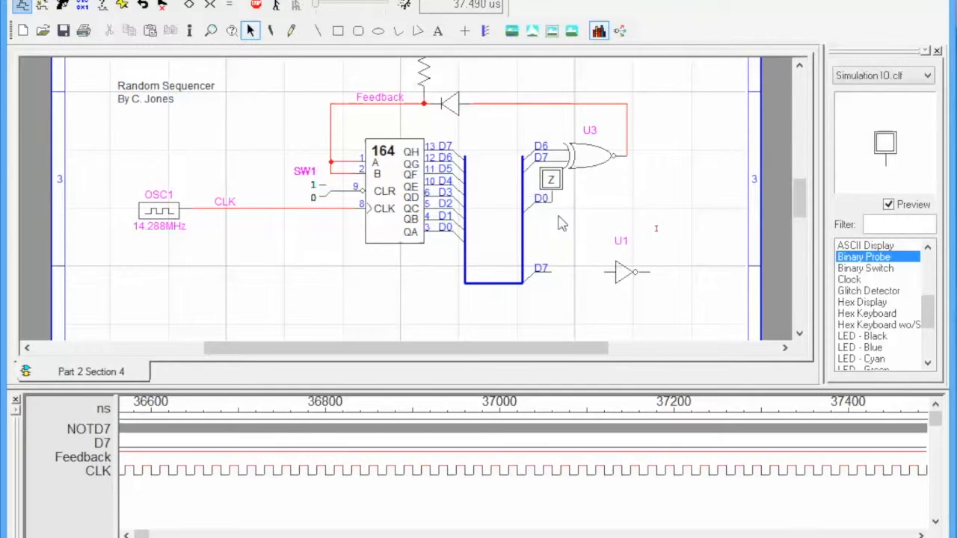
- Shift the D0 breakout slightly down along the bus and move the binary probe down to sit close above it
{"action": "left_click", "coordinate": [533, 207]}
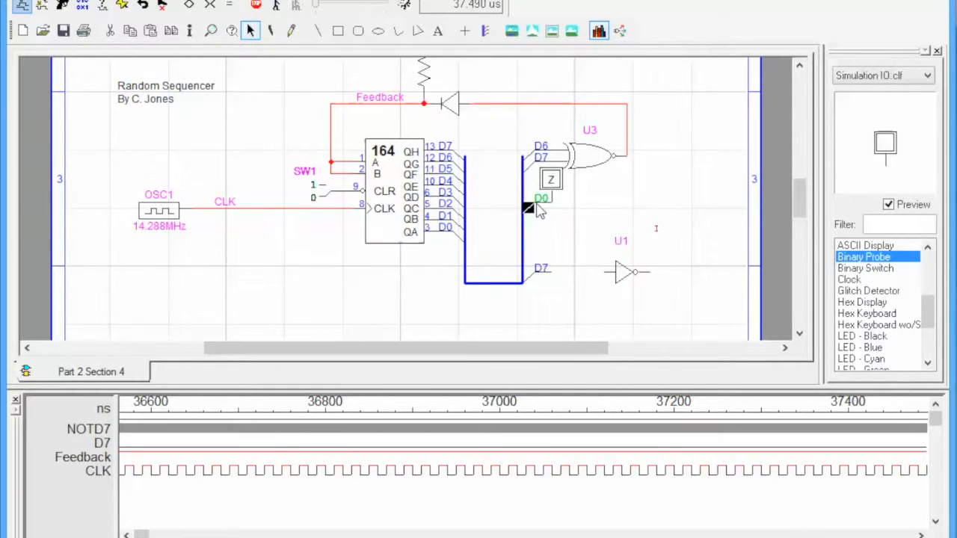
{"action": "left_click_drag", "start_coordinate": [536, 206], "coordinate": [530, 218]}
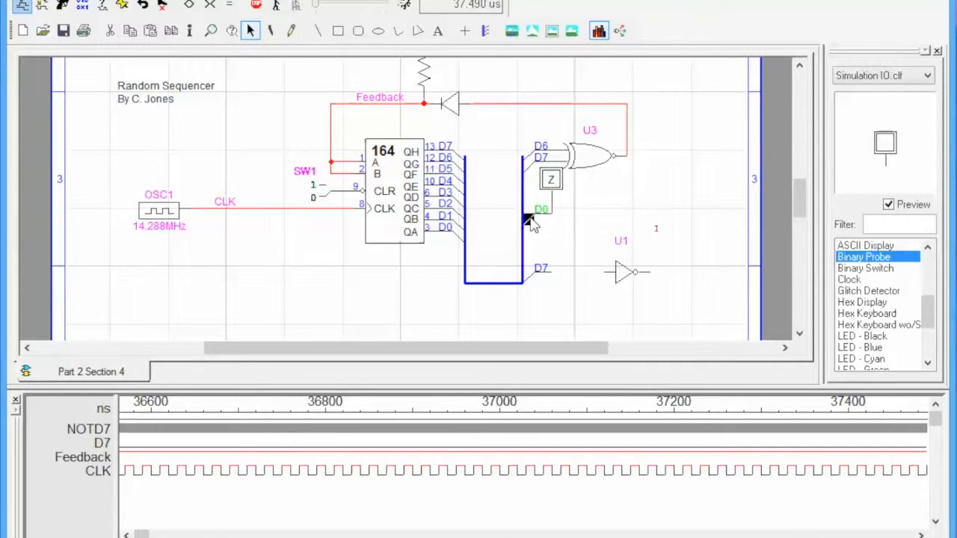
{"action": "left_click_drag", "start_coordinate": [553, 182], "coordinate": [562, 196]}
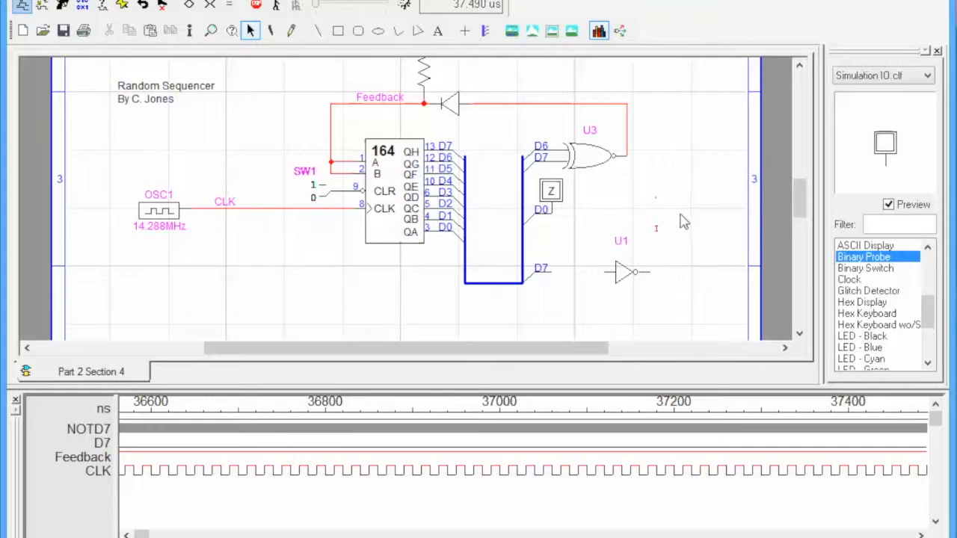
- Wire U1's input to the D7 breakout and name U1's output signal NOTD7
{"action": "left_click_drag", "start_coordinate": [605, 271], "coordinate": [551, 272]}
{"action": "left_click", "coordinate": [291, 31]}
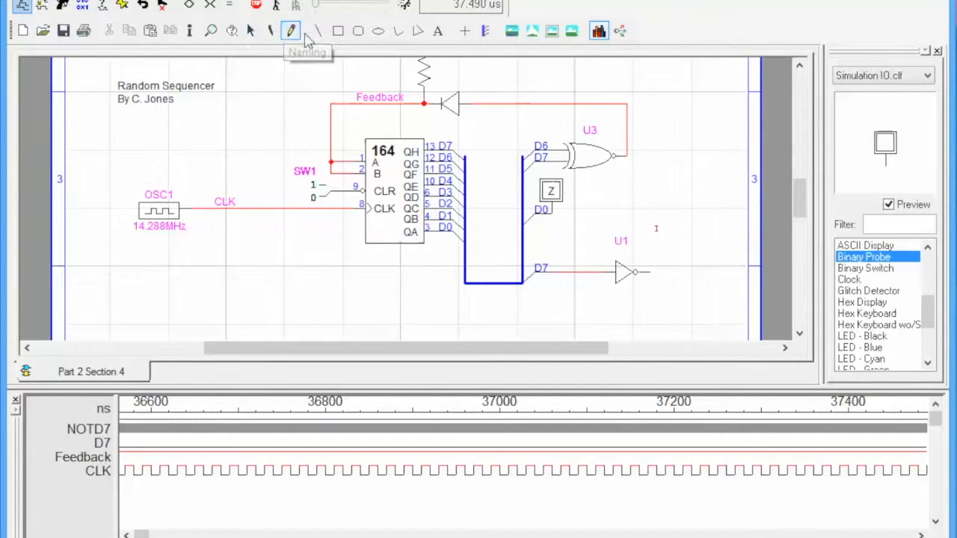
{"action": "left_click", "coordinate": [649, 271]}
{"action": "type", "text": "NO"}
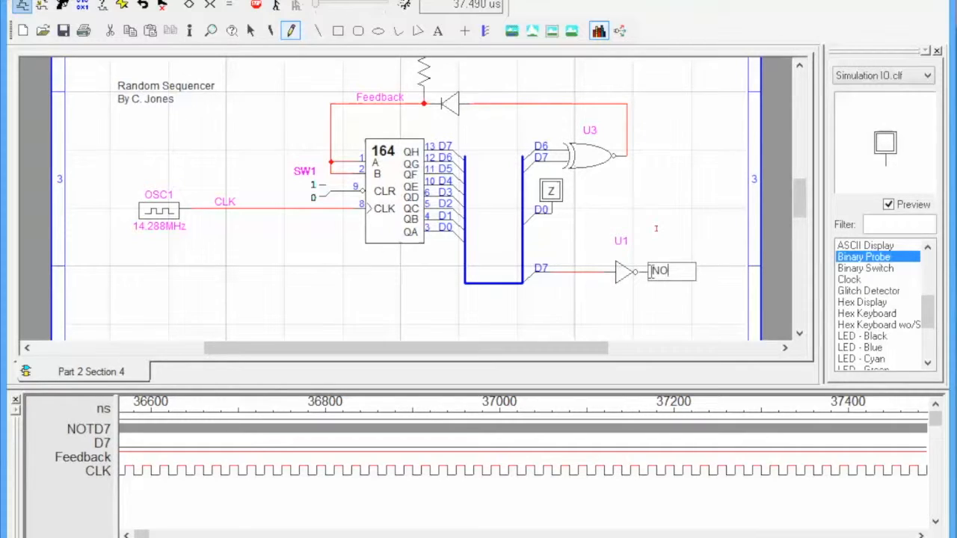
{"action": "type", "text": "TD7"}
{"action": "key", "text": "Return"}
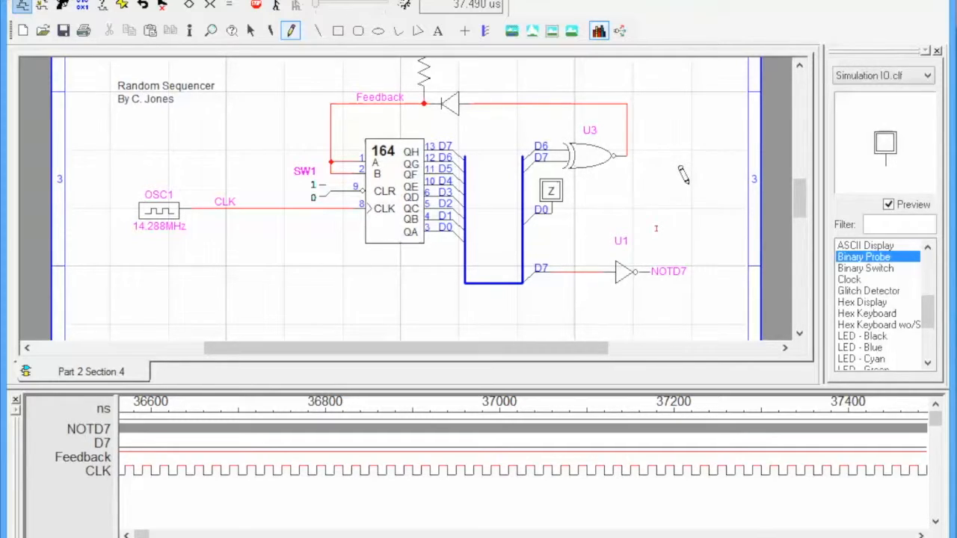
{"action": "key", "text": "Escape"}
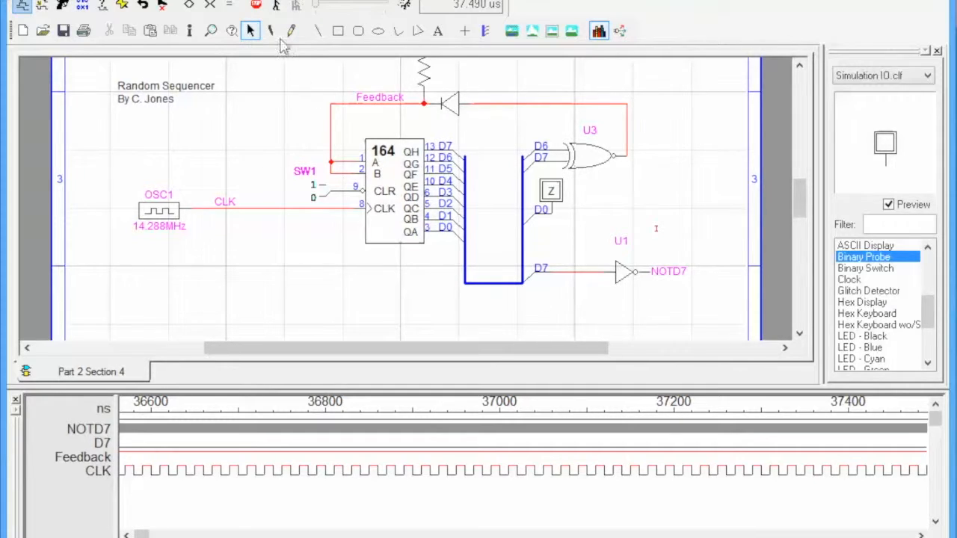
- Clear the unknown values from the circuit simulation and dismiss the resulting message
{"action": "left_click", "coordinate": [198, 0]}
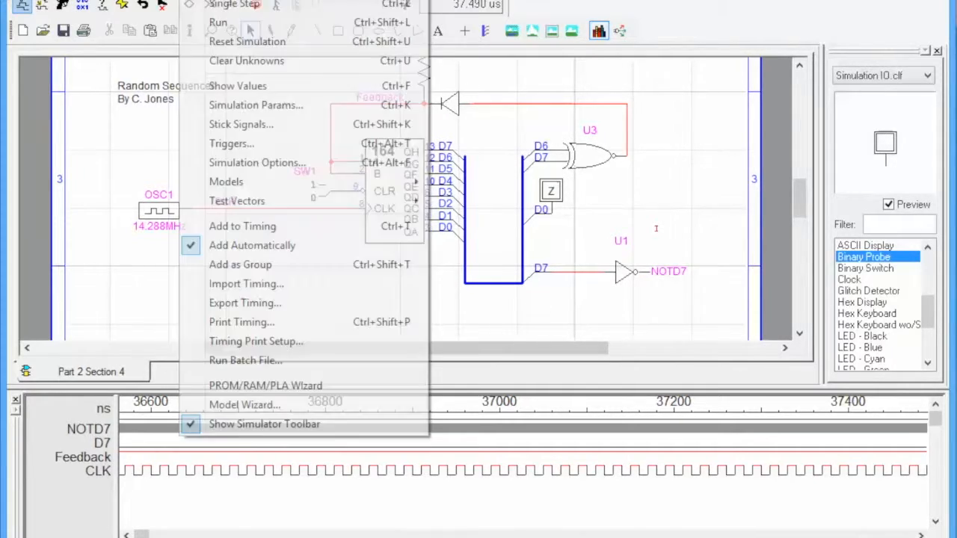
{"action": "left_click", "coordinate": [247, 61]}
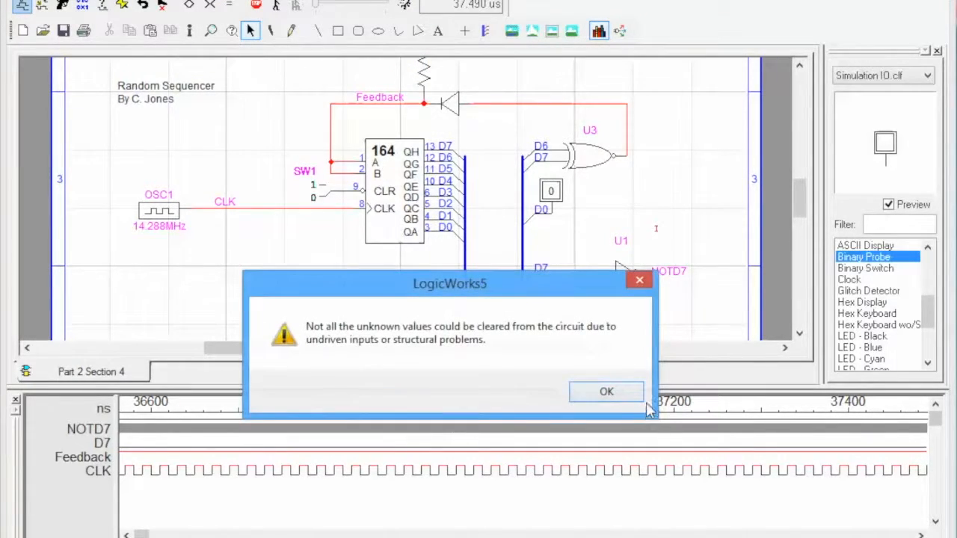
{"action": "left_click", "coordinate": [610, 389]}
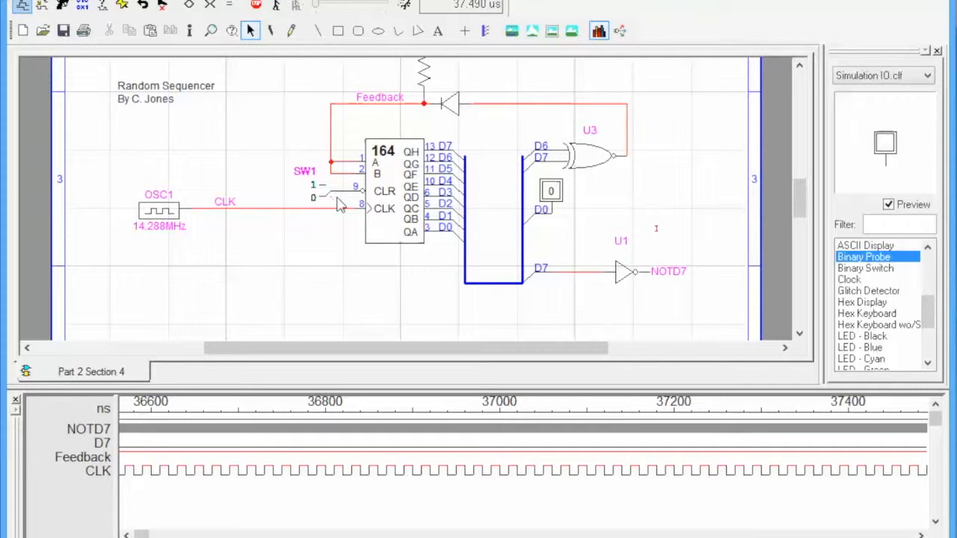
- Run the simulation at full speed and switch SW1 on the 164's CLR input to 1
{"action": "left_click", "coordinate": [405, 5]}
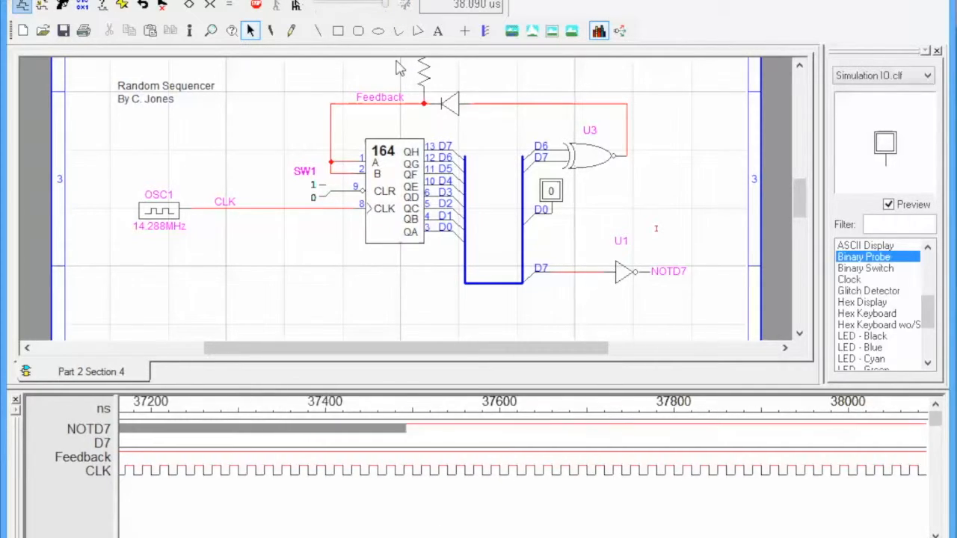
{"action": "left_click", "coordinate": [327, 202]}
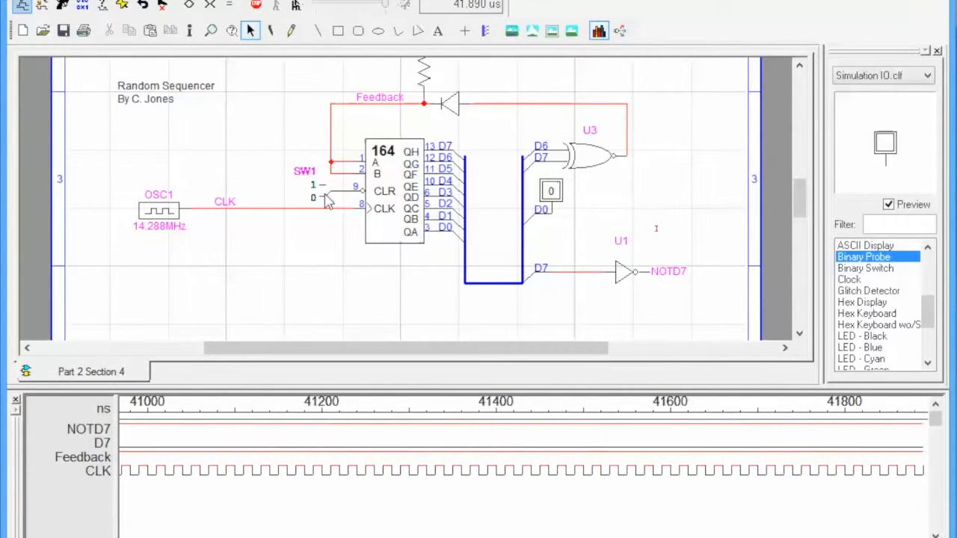
{"action": "left_click", "coordinate": [327, 202]}
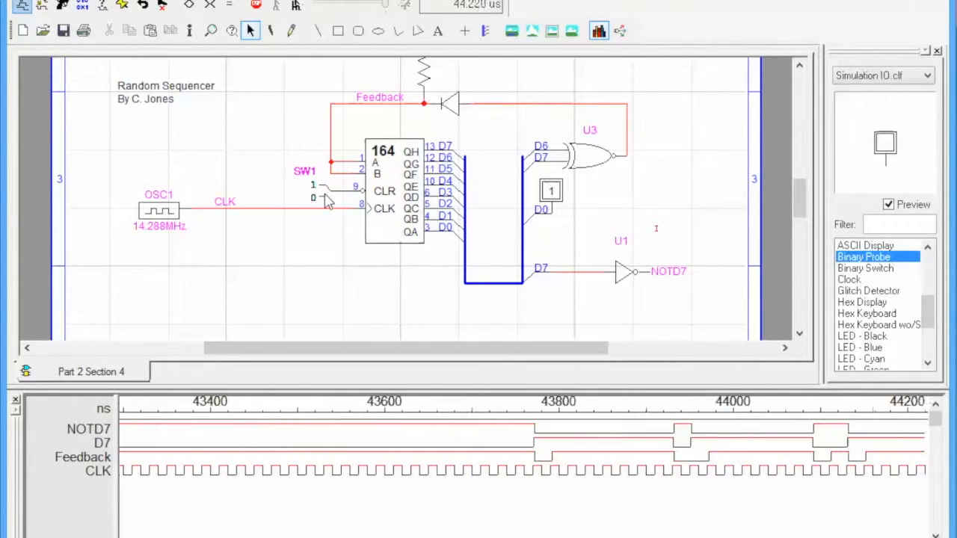